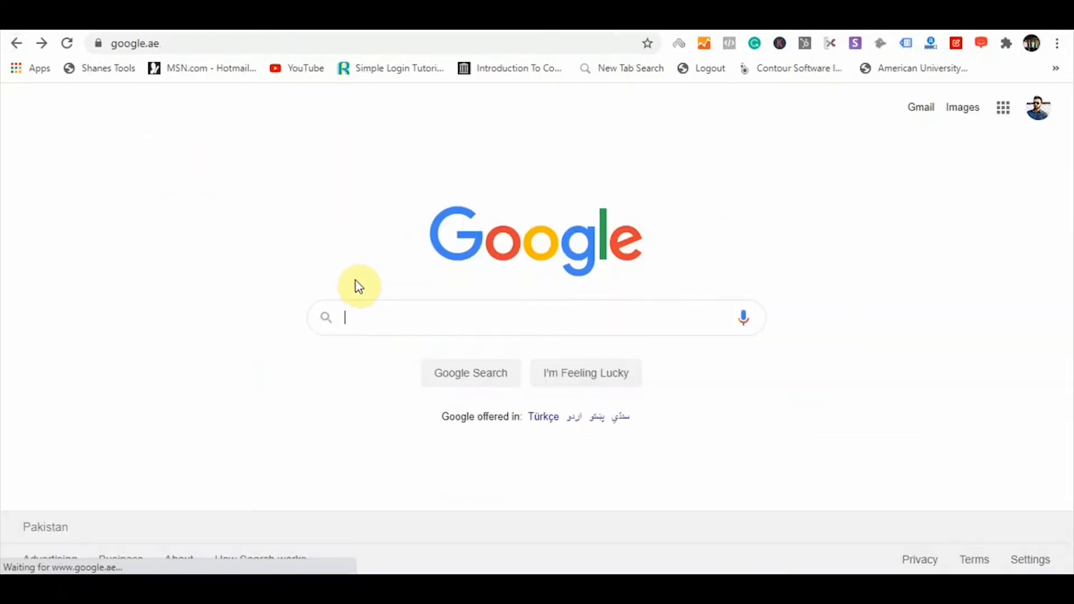
Search Google for "yet another mail merge chrome extension" and open the Yet Another Mail Merge (YAMM) listing in the G Suite Marketplace.
{"action": "left_click", "coordinate": [372, 313]}
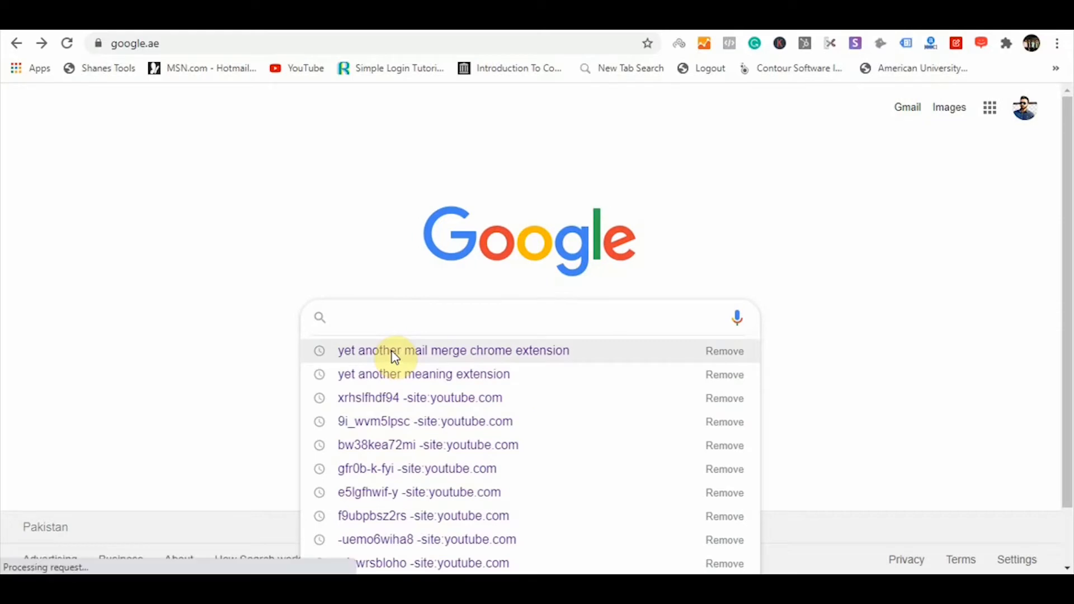
{"action": "left_click", "coordinate": [395, 357]}
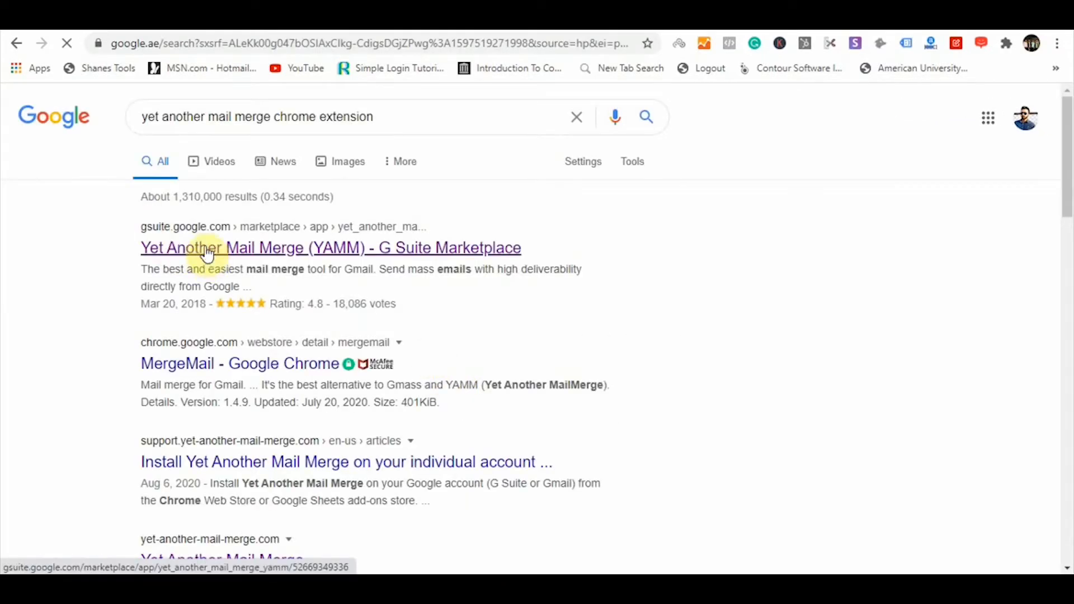
{"action": "left_click", "coordinate": [192, 252]}
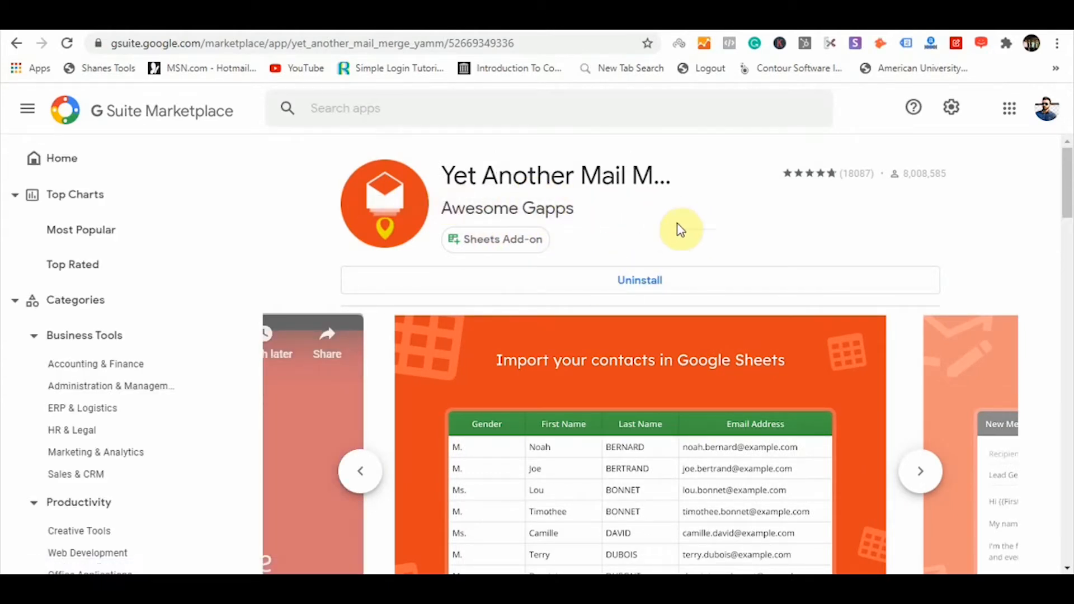
{"action": "scroll", "coordinate": [693, 282], "scroll_direction": "down", "scroll_amount": 3}
{"action": "scroll", "coordinate": [685, 262], "scroll_direction": "up", "scroll_amount": 3}
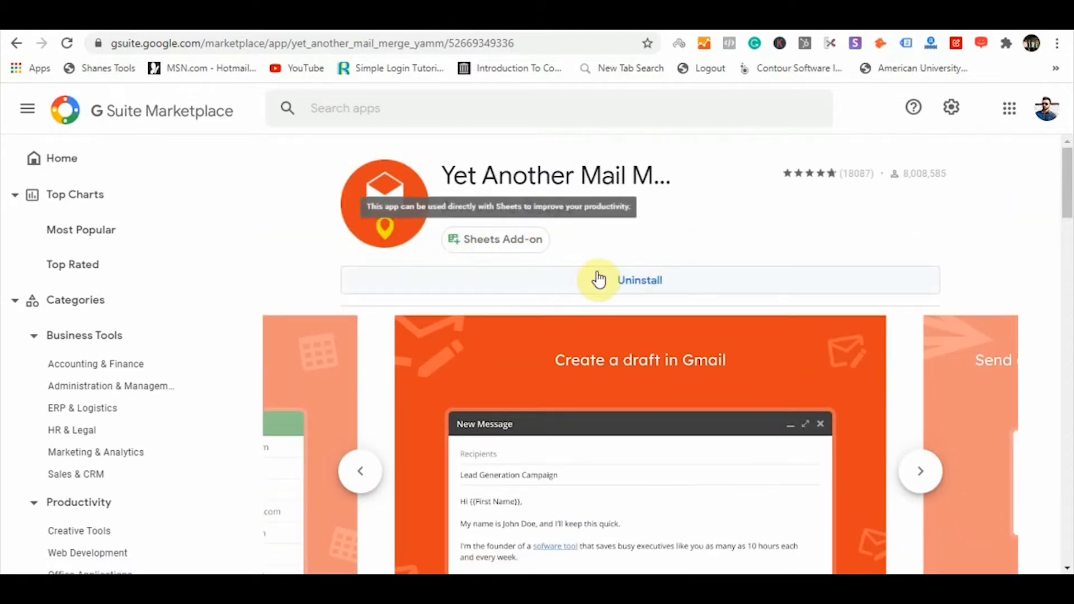
Open Gmail in a new browser tab and start a new message.
{"action": "left_click", "coordinate": [917, 16]}
{"action": "key", "text": "ctrl+t"}
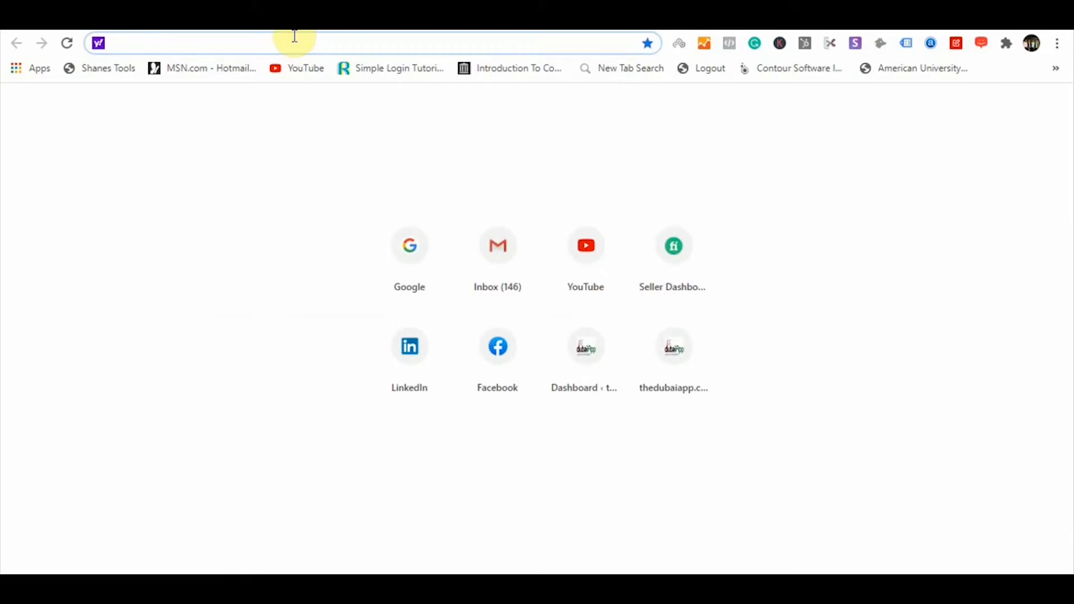
{"action": "type", "text": "gmail"}
{"action": "key", "text": "Return"}
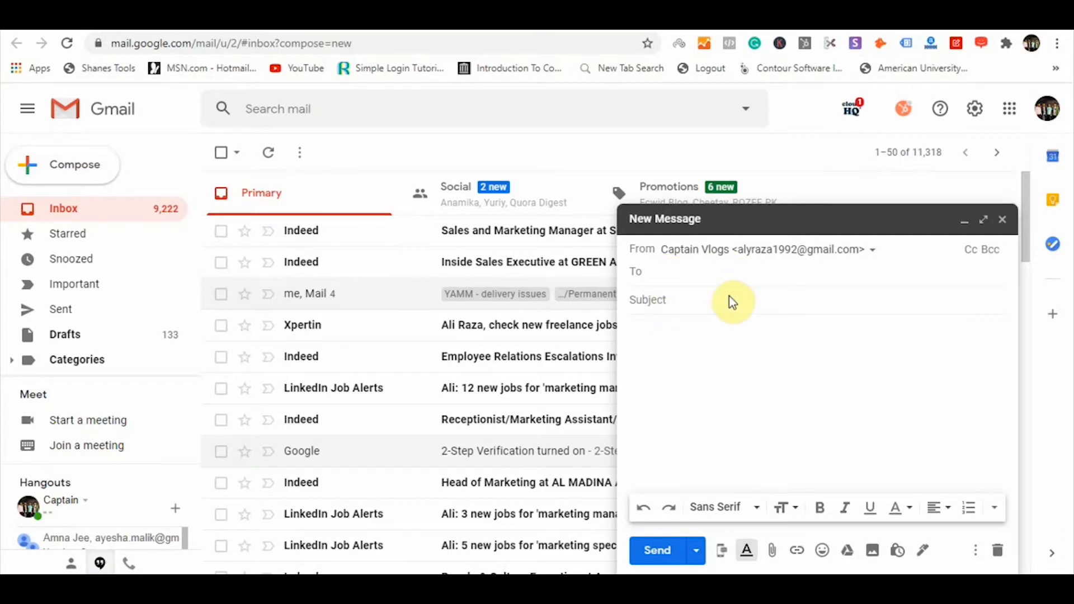
Write the message body "Hi, This is a test bulk email. Thanks." with the placeholder <<Name>> after the greeting.
{"action": "left_click", "coordinate": [683, 329]}
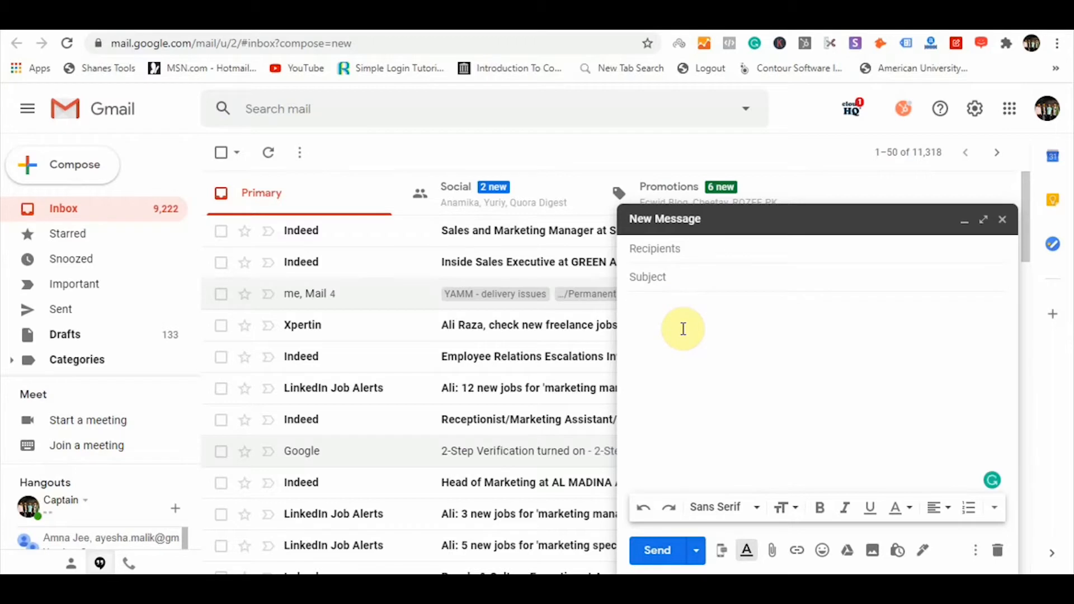
{"action": "type", "text": "Hi,"}
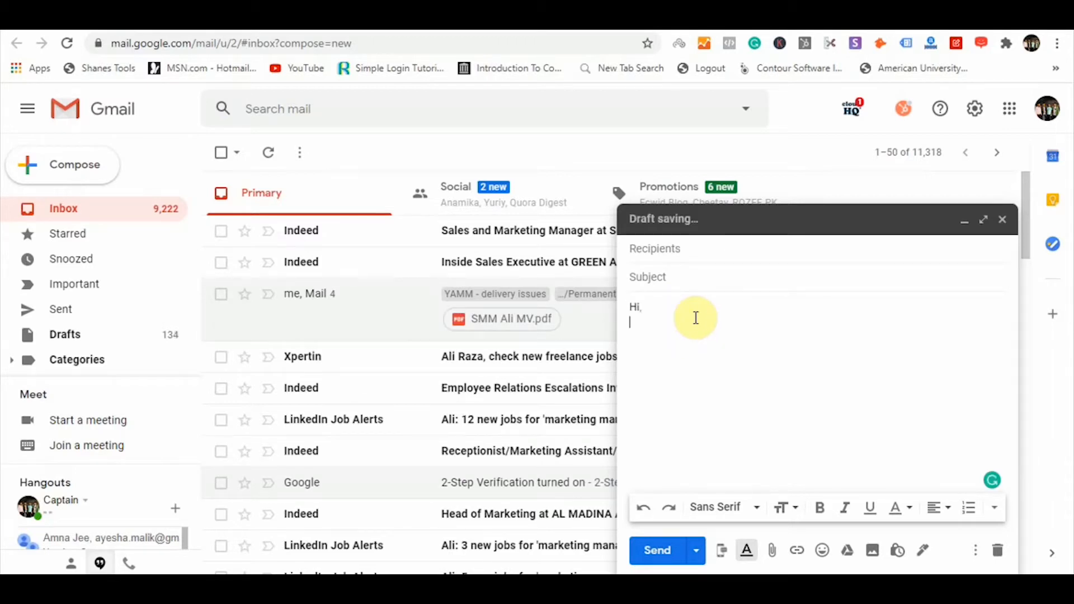
{"action": "key", "text": "Return"}
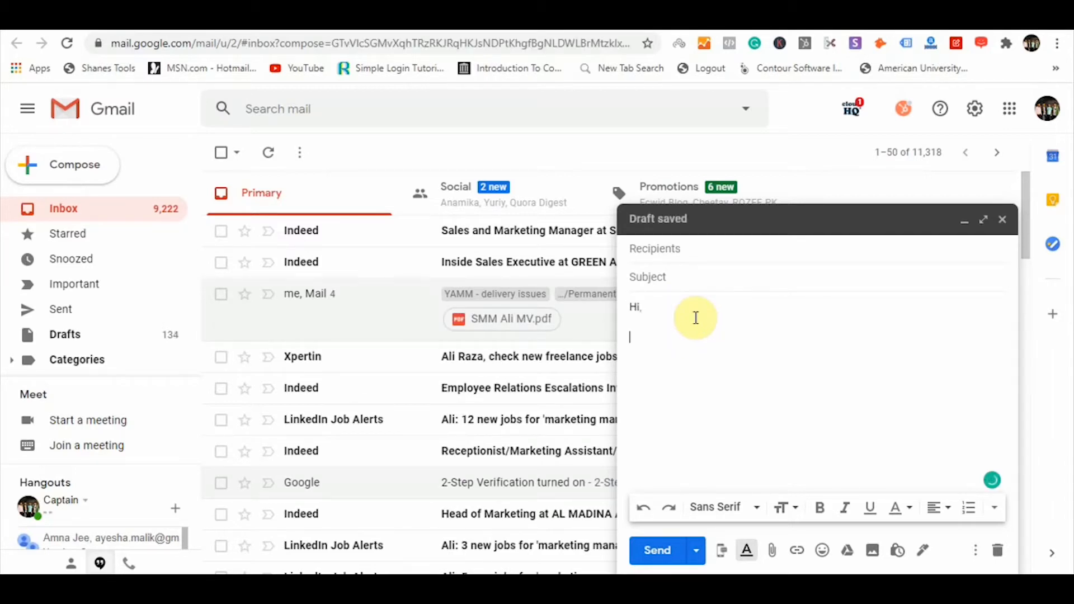
{"action": "type", "text": "This is"}
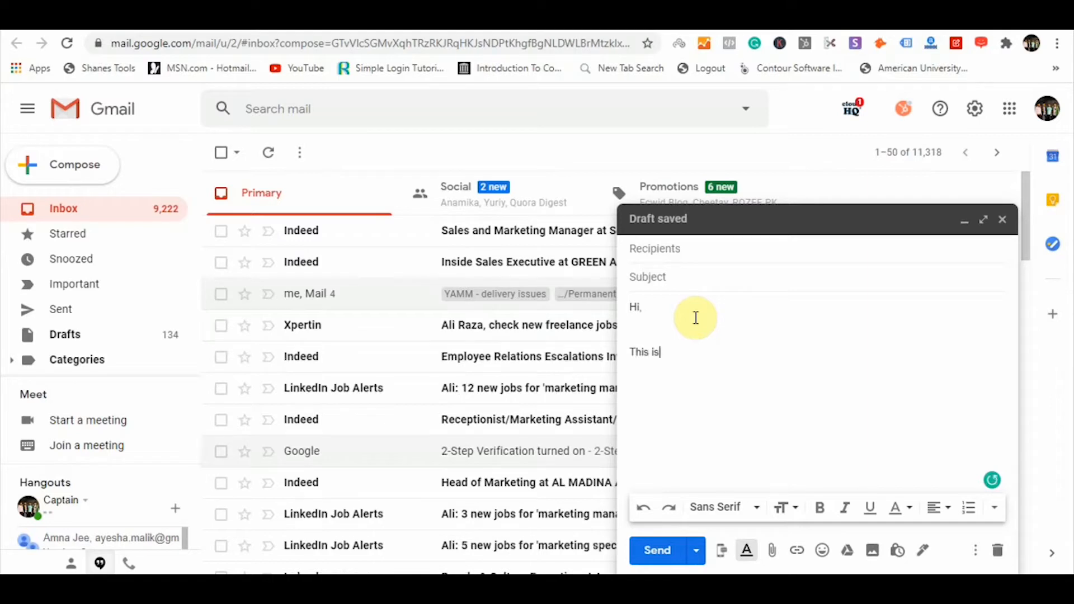
{"action": "type", "text": " a test bulk"}
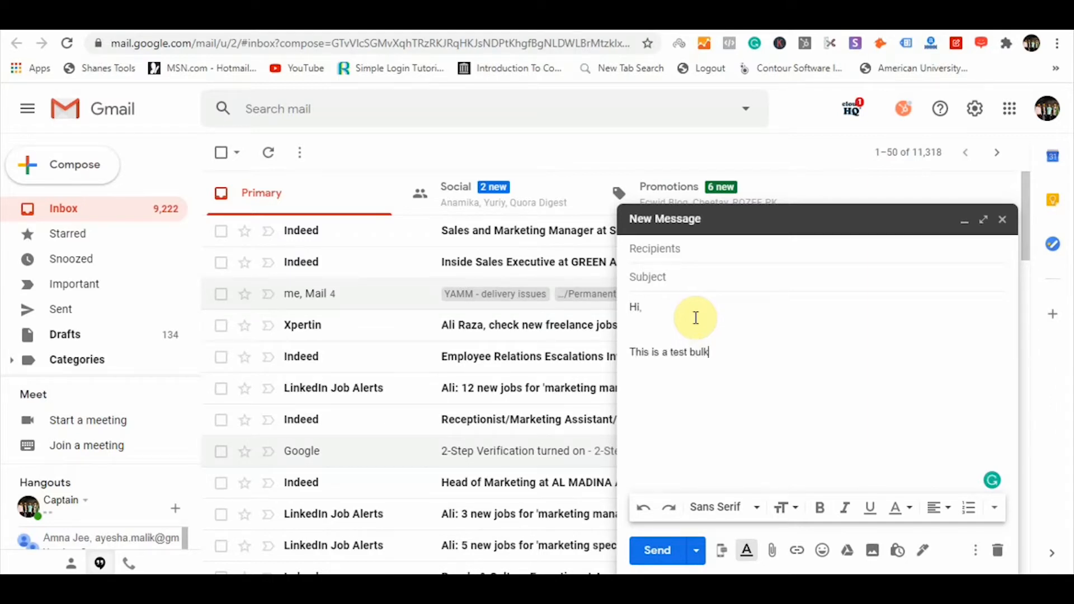
{"action": "type", "text": " email."}
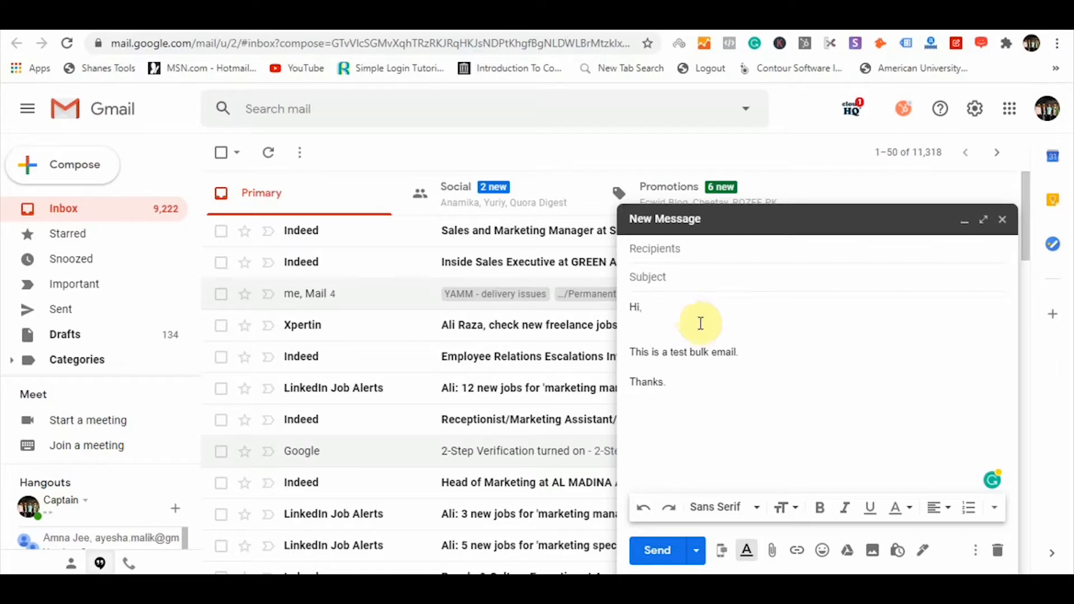
{"action": "left_click", "coordinate": [672, 276]}
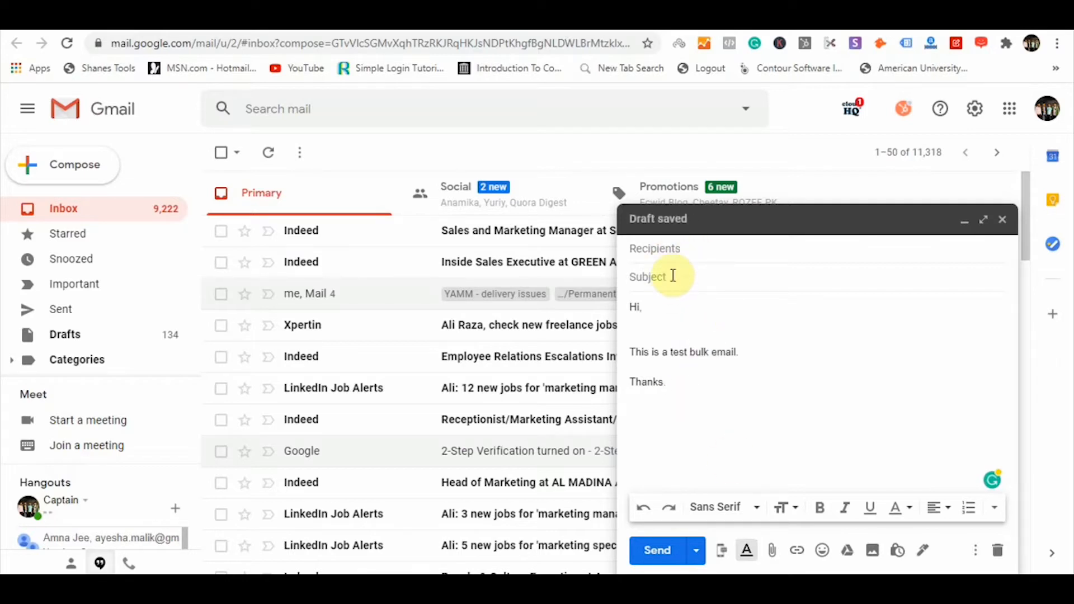
{"action": "left_click", "coordinate": [654, 304]}
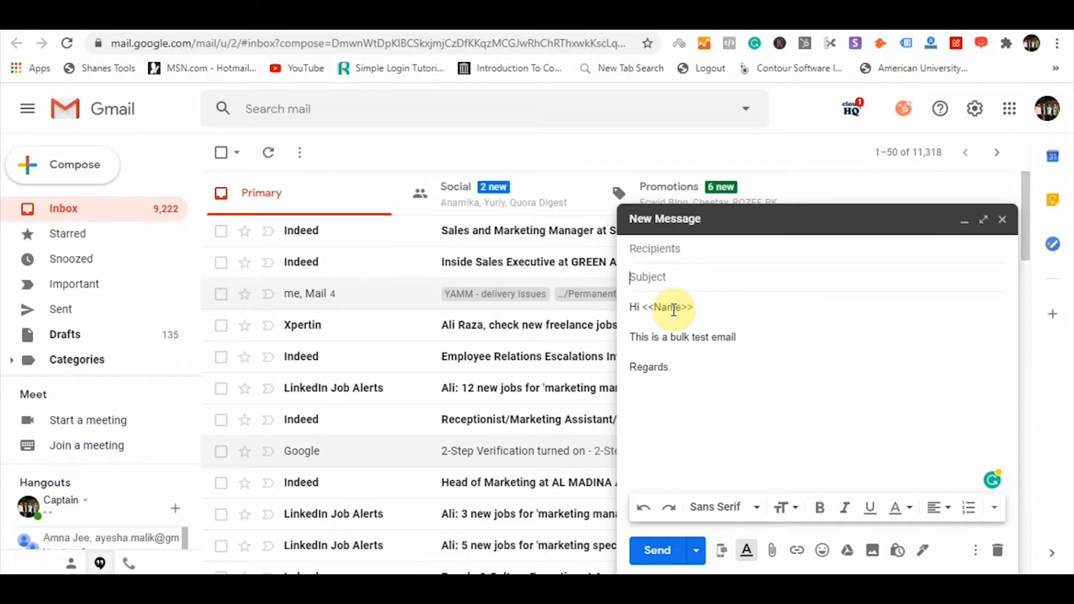
Set the subject of the "Hi <<Name>>" message to "Business <<Inquiry>>" and close it as a draft.
{"action": "left_click", "coordinate": [685, 280]}
{"action": "type", "text": "B"}
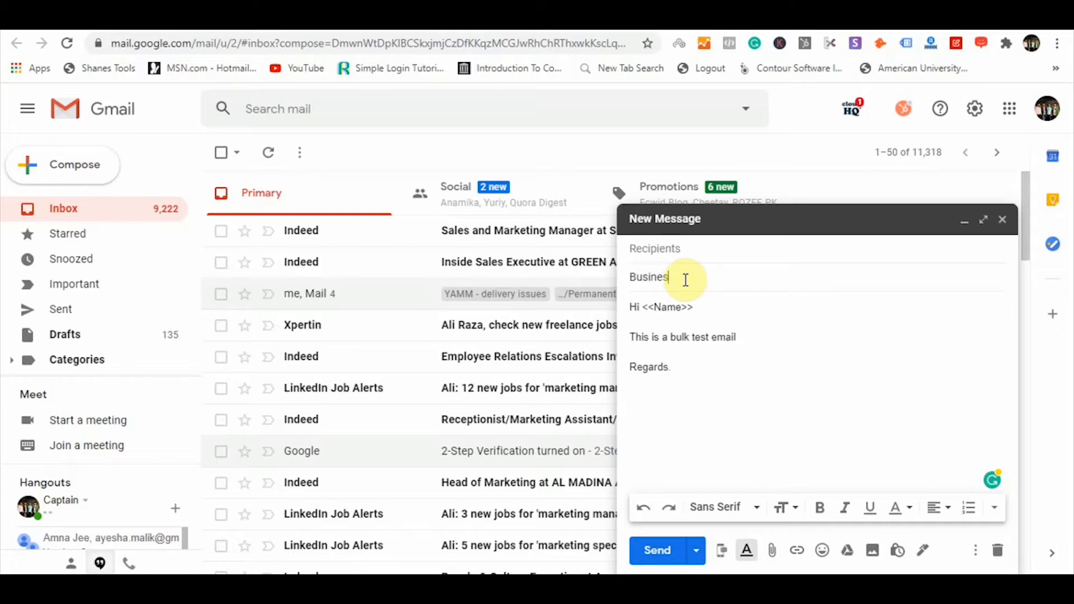
{"action": "key", "text": "BackSpace"}
{"action": "type", "text": "Bu"}
{"action": "type", "text": "ry>>"}
{"action": "key", "text": "Tab"}
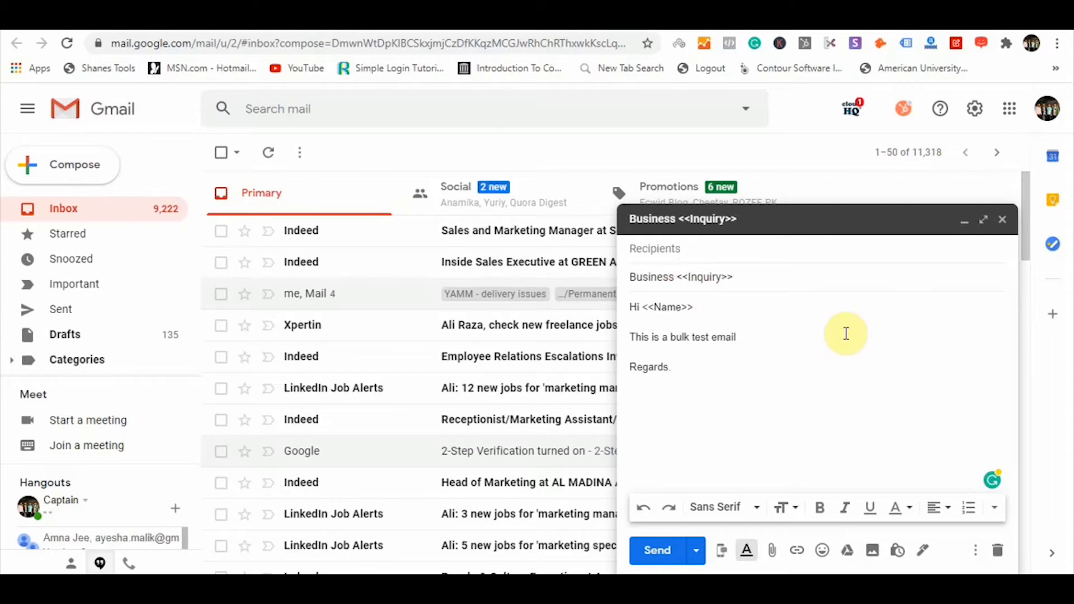
{"action": "left_click", "coordinate": [1003, 219]}
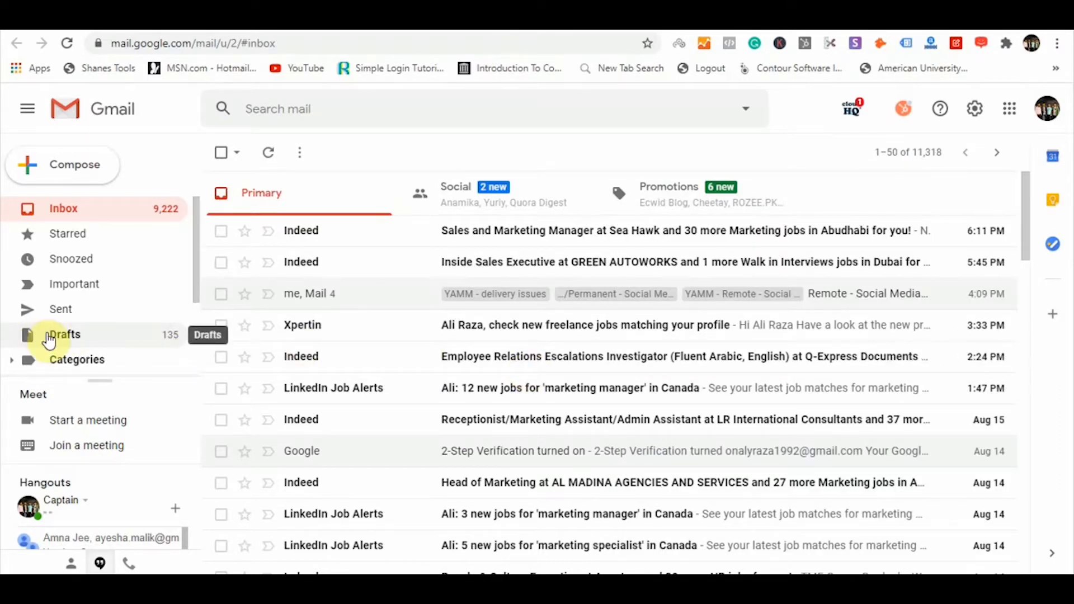
Open the "Business <<Inquiry>>" message from the drafts folder to check its content, and close it again.
{"action": "left_click", "coordinate": [49, 338]}
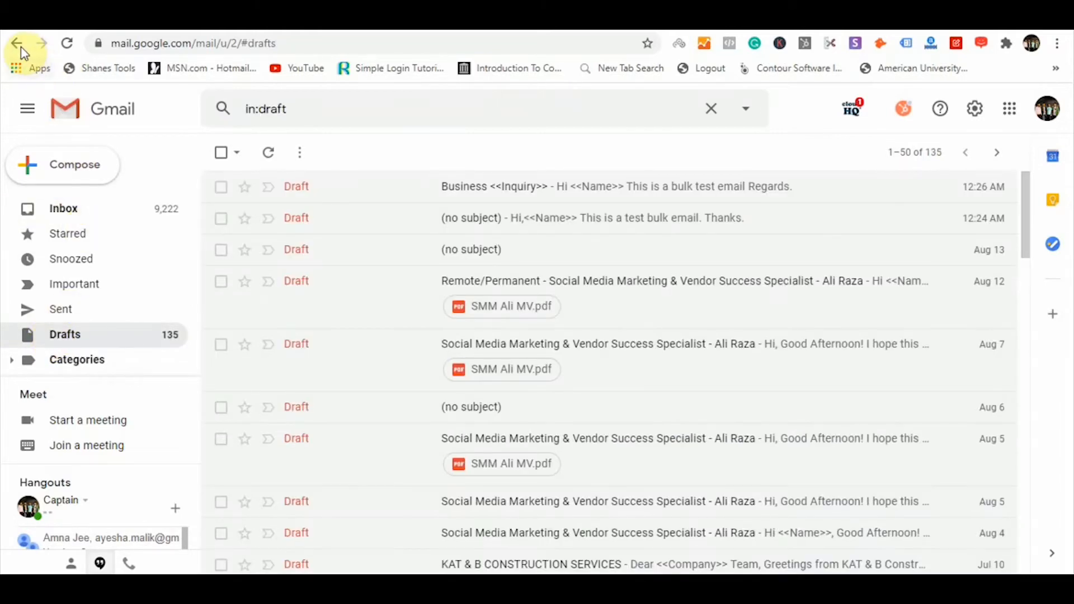
{"action": "left_click", "coordinate": [19, 47]}
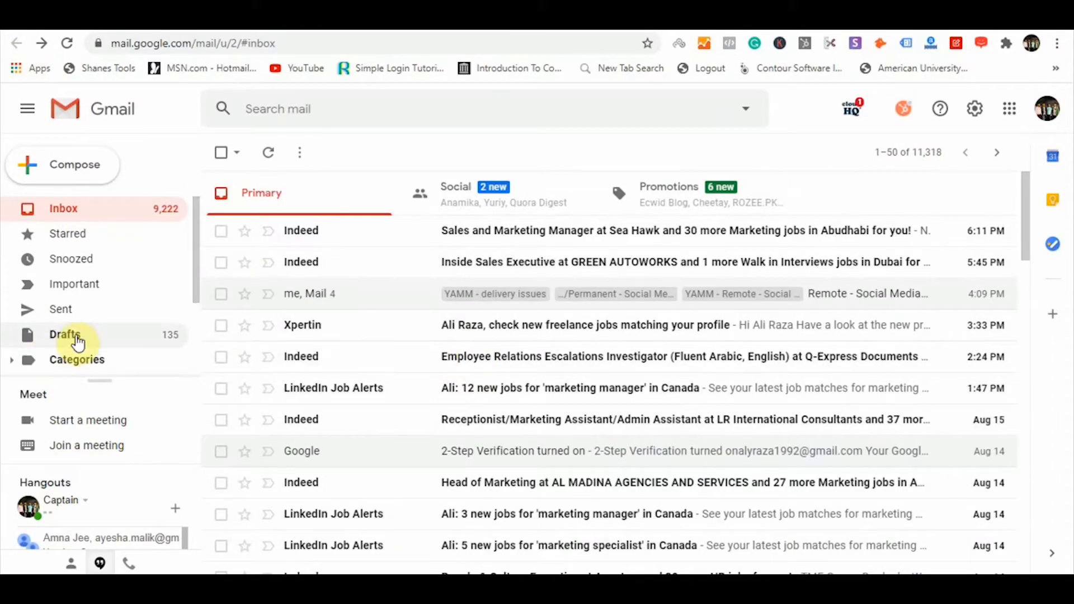
{"action": "left_click", "coordinate": [78, 341]}
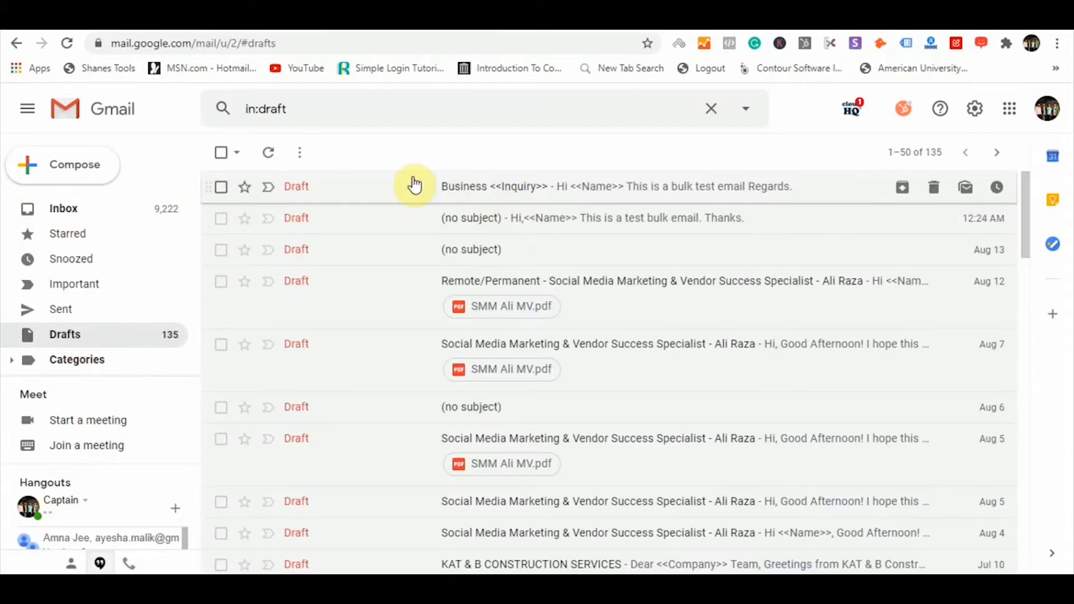
{"action": "left_click", "coordinate": [415, 185]}
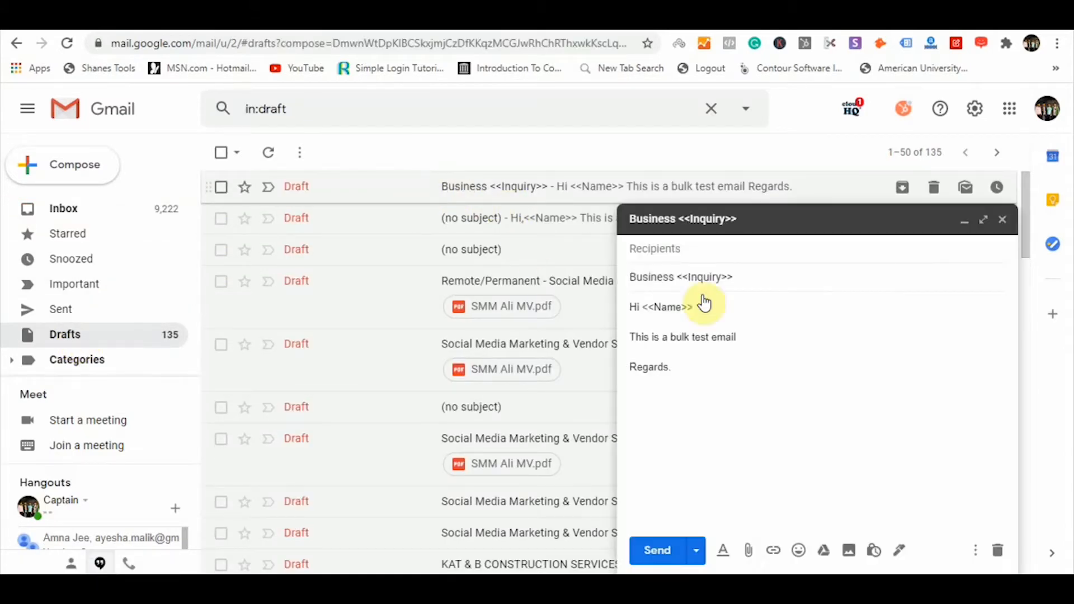
{"action": "key", "text": "Escape"}
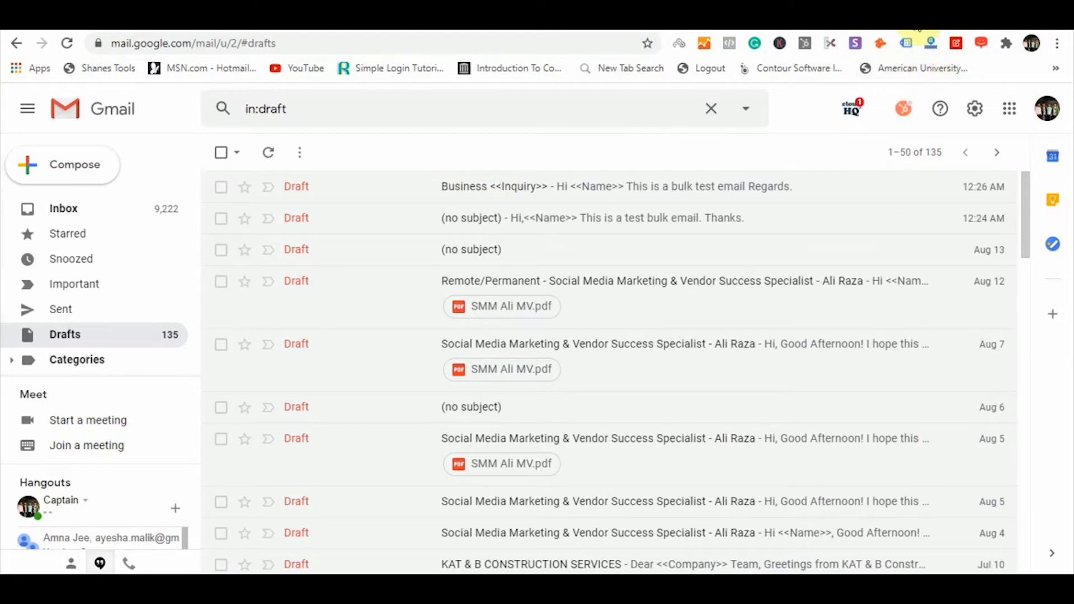
Switch to a Google search page and search for "google sheets".
{"action": "left_click", "coordinate": [739, 13]}
{"action": "left_click", "coordinate": [409, 245]}
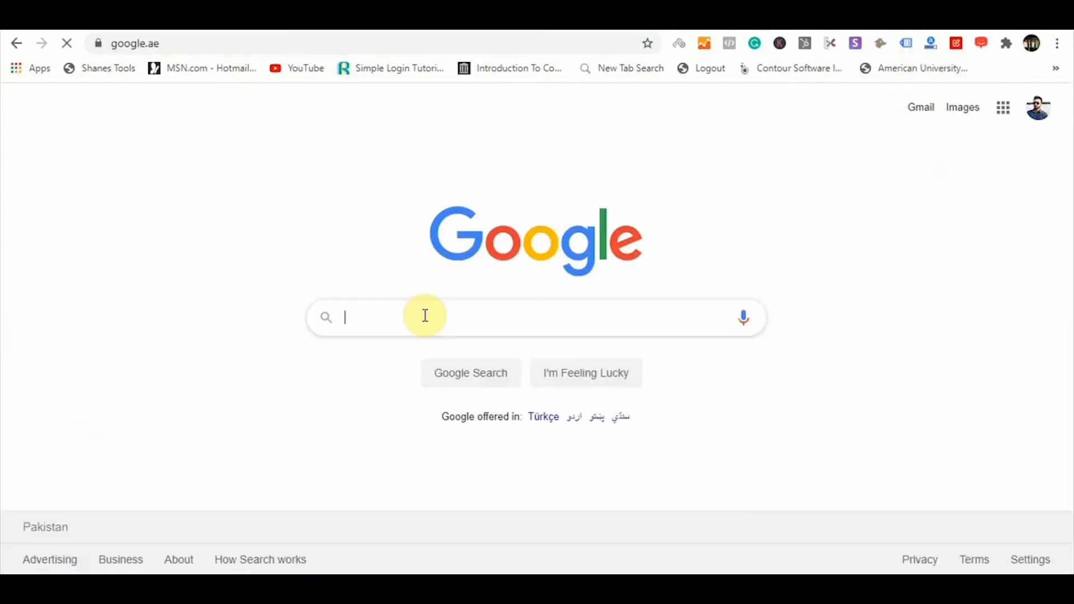
{"action": "type", "text": "google s"}
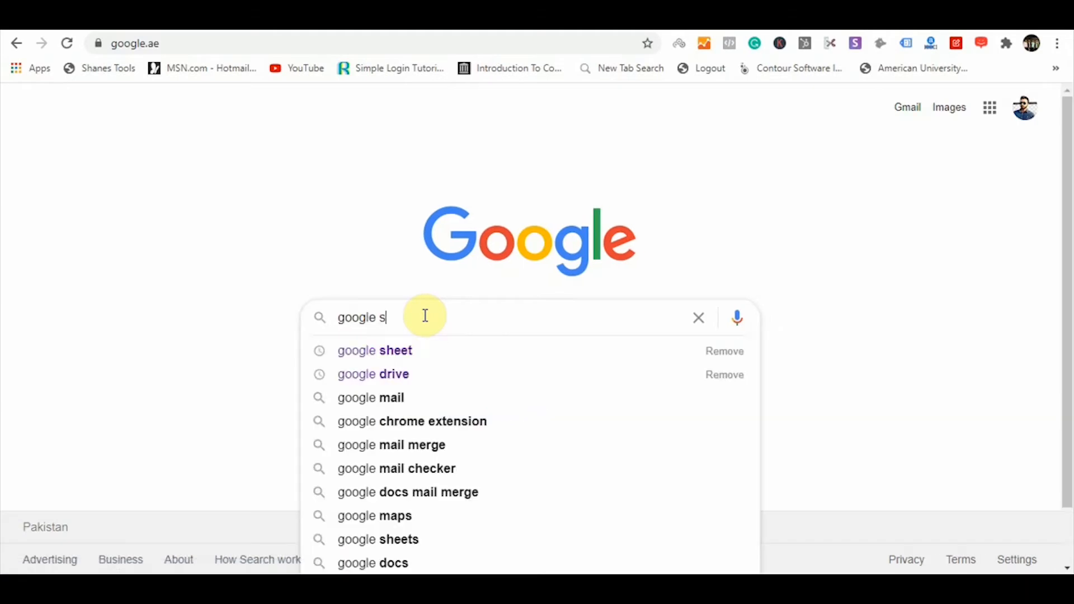
{"action": "type", "text": "heets"}
{"action": "key", "text": "Return"}
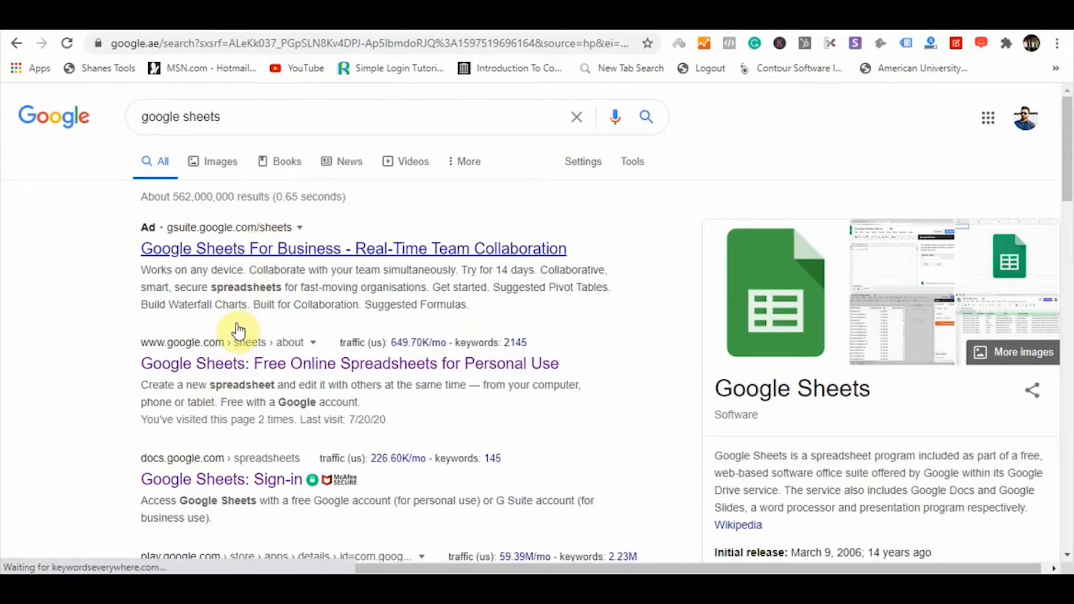
Go to the personal version of Google Sheets from the search results and create a blank spreadsheet.
{"action": "left_click", "coordinate": [232, 361]}
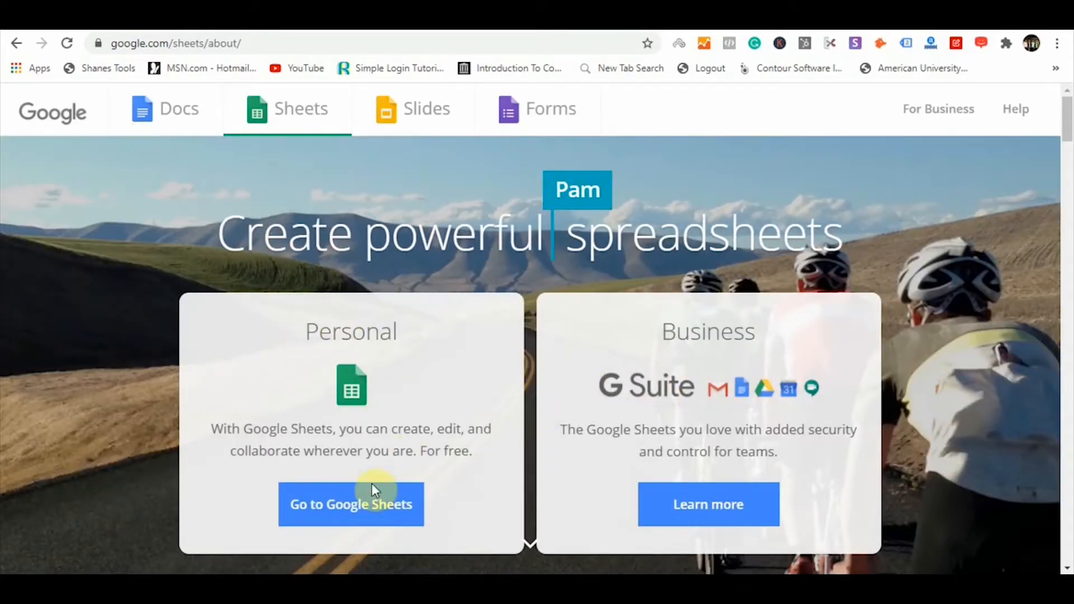
{"action": "left_click", "coordinate": [339, 504]}
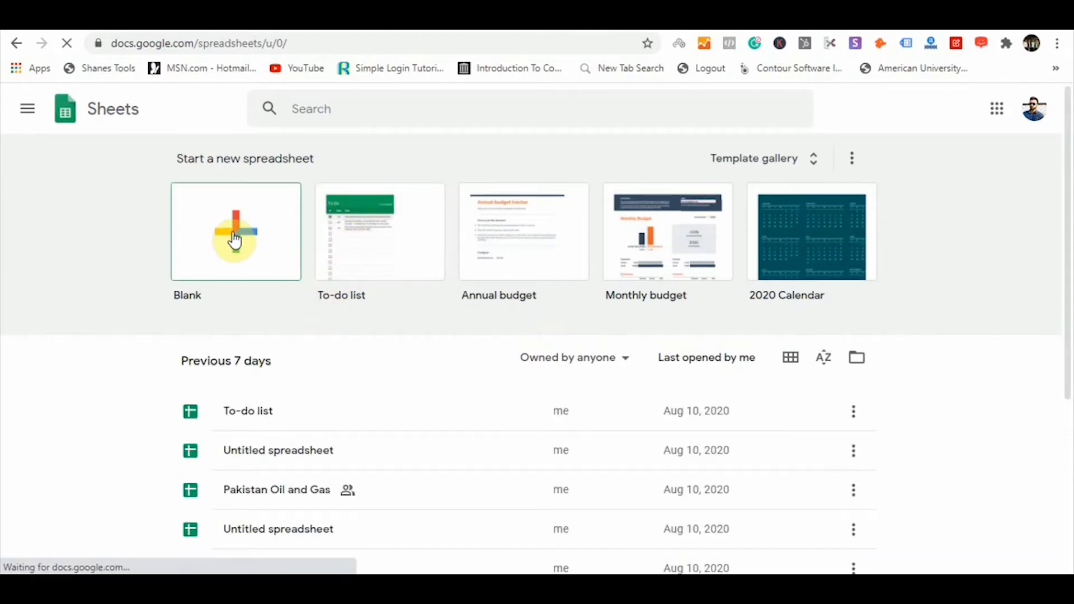
{"action": "left_click", "coordinate": [246, 249]}
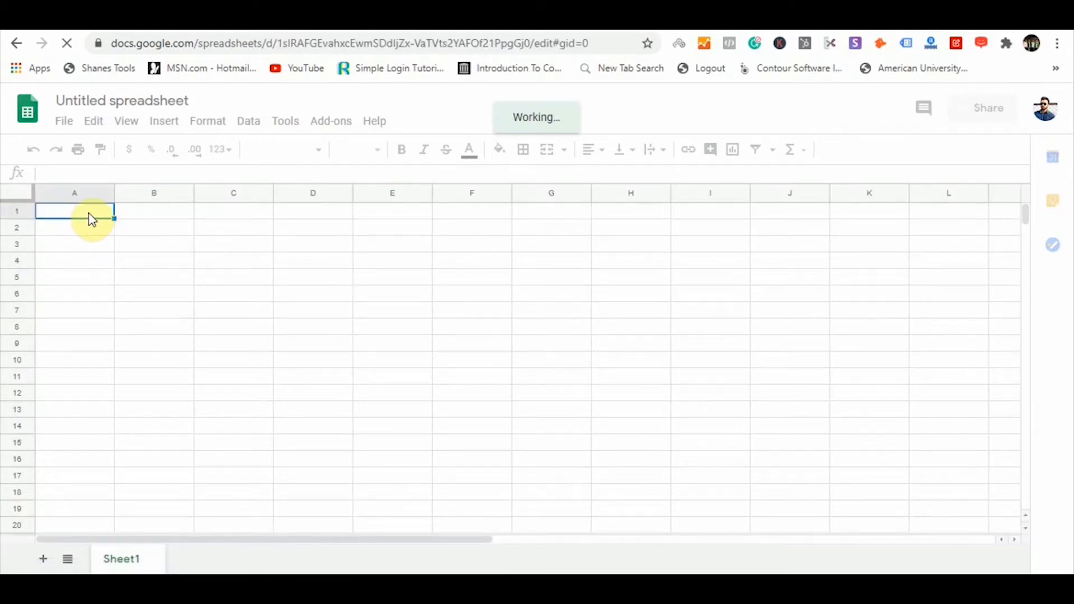
Enter the column headers Name, Inquiry and Email ID in cells A1, B1 and C1.
{"action": "left_click", "coordinate": [89, 210]}
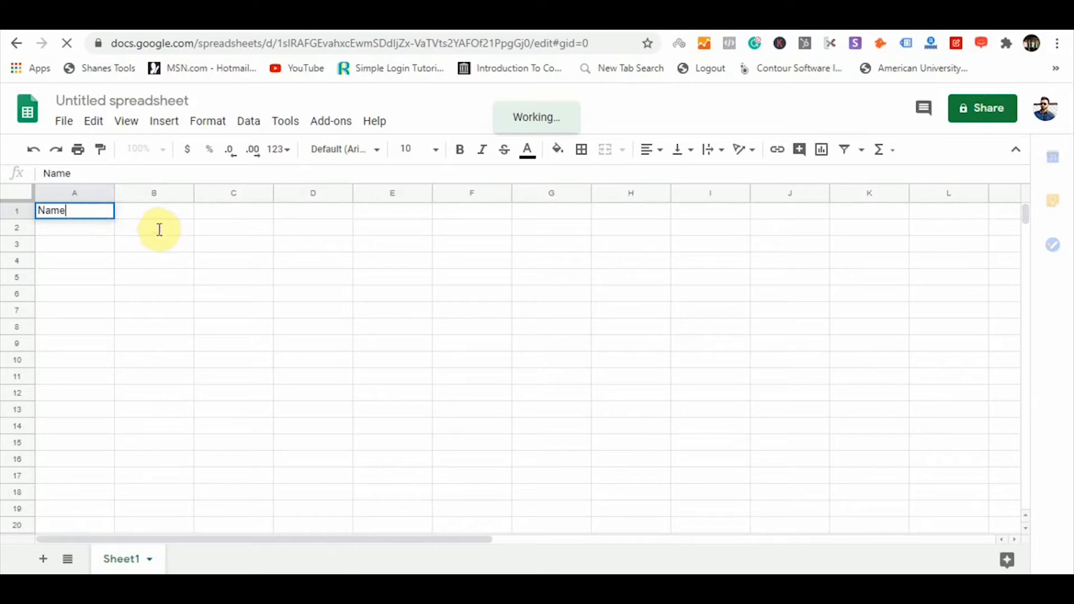
{"action": "left_click", "coordinate": [166, 208]}
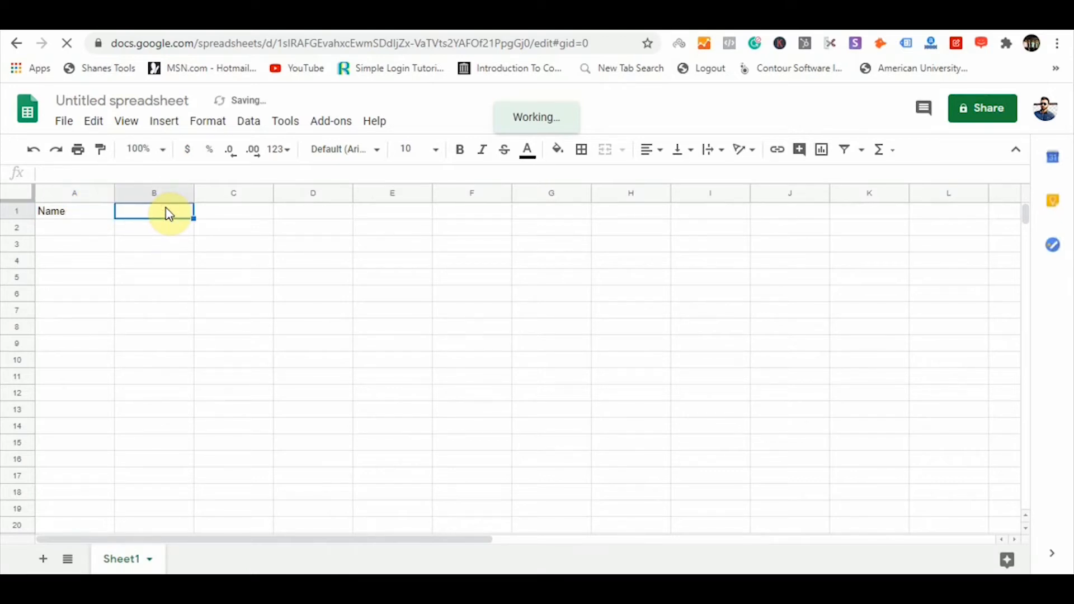
{"action": "type", "text": "Inq"}
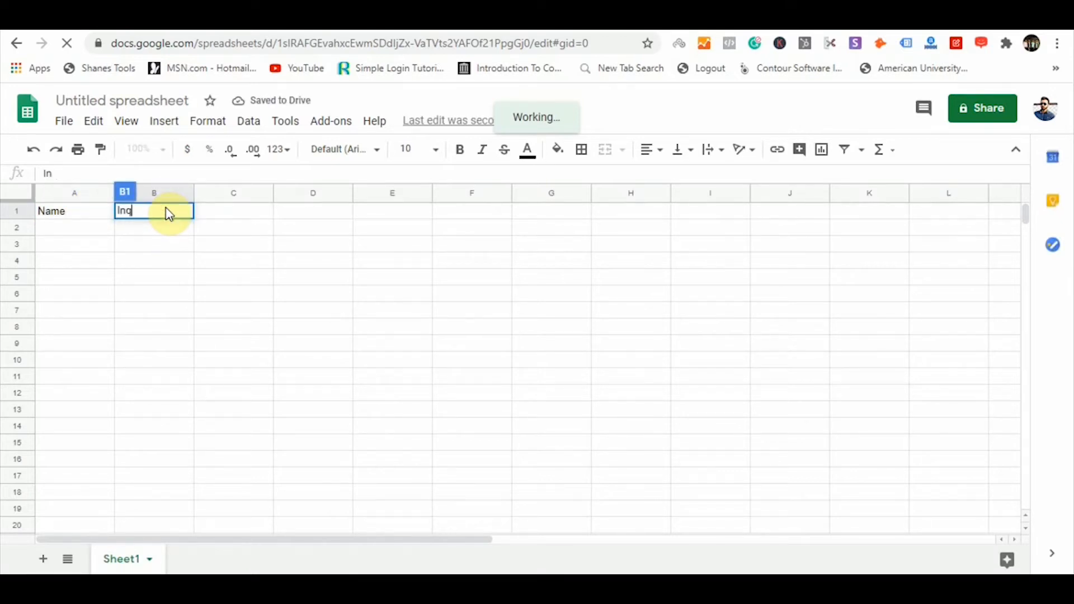
{"action": "type", "text": "uiry"}
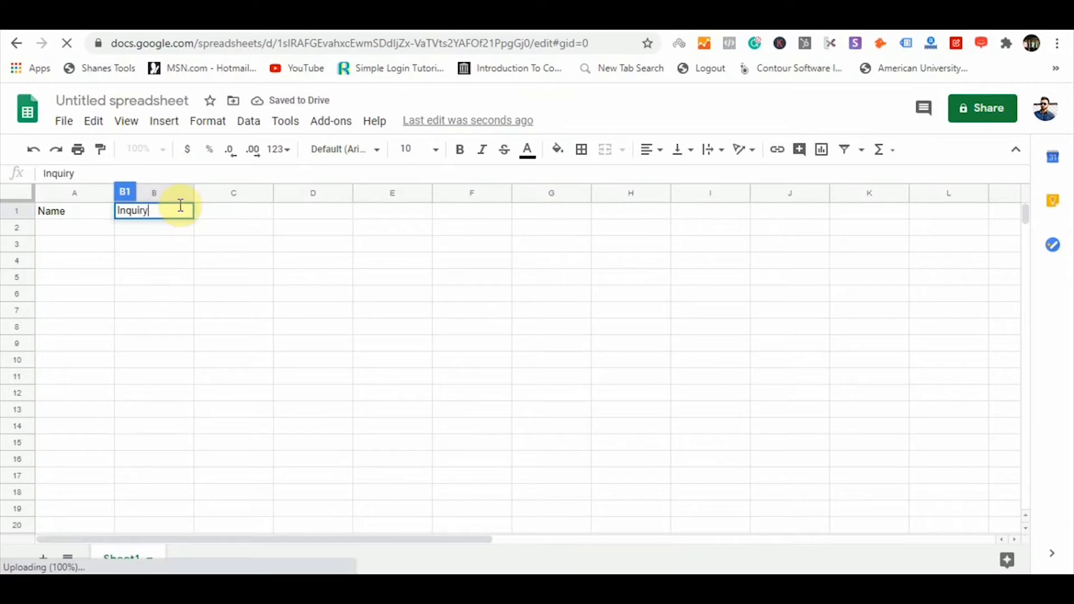
{"action": "left_click", "coordinate": [250, 224]}
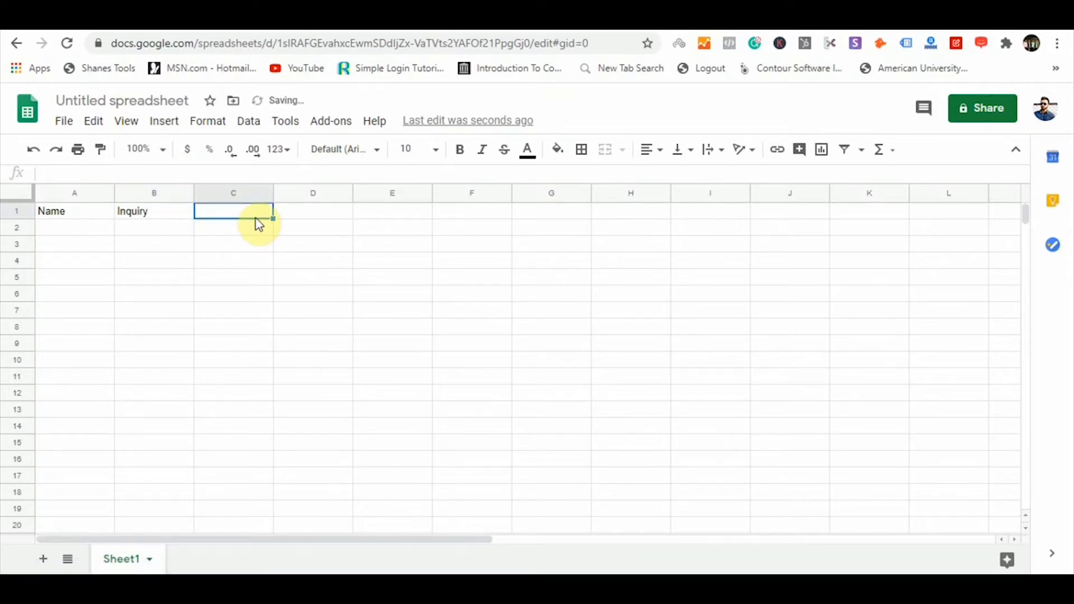
{"action": "type", "text": "Email ID"}
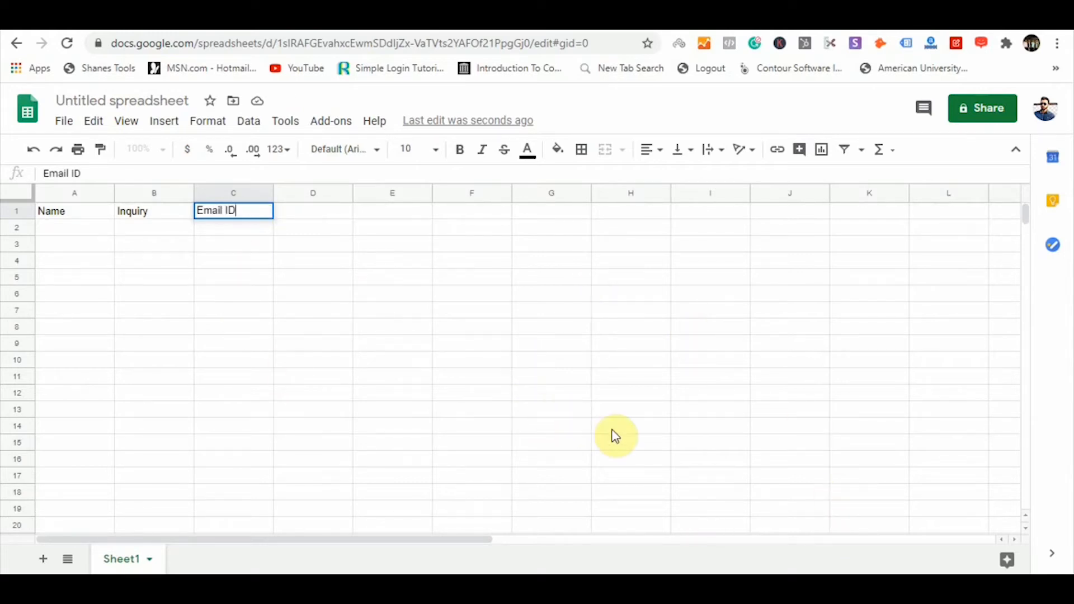
Copy the four email addresses from the Notepad list into column C from C2 and fit the column width to them.
{"action": "left_click", "coordinate": [565, 588]}
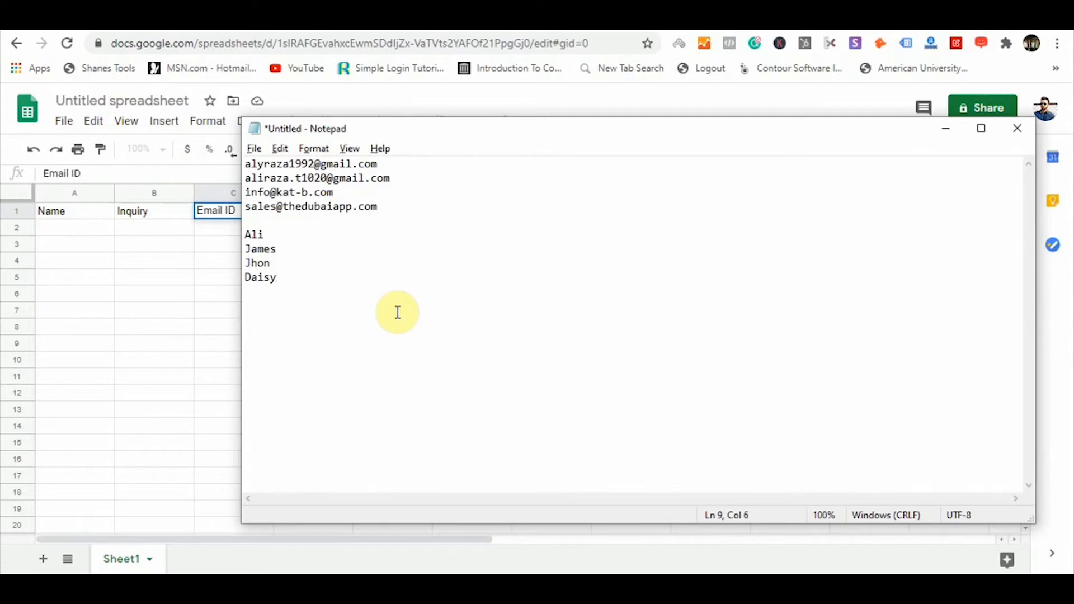
{"action": "left_click", "coordinate": [392, 213]}
{"action": "left_click_drag", "start_coordinate": [358, 218], "coordinate": [221, 163]}
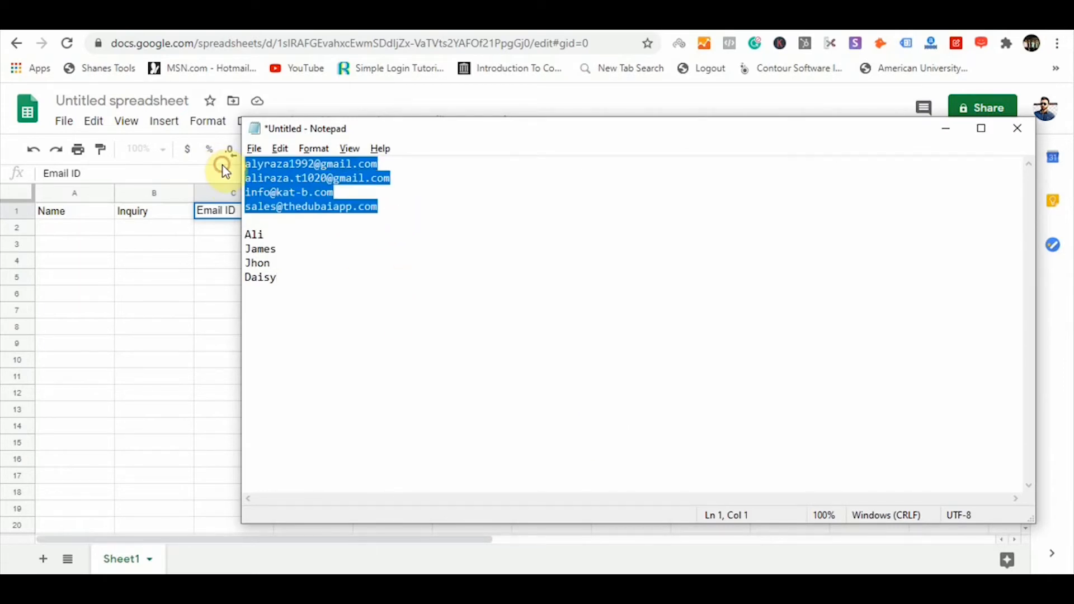
{"action": "key", "text": "ctrl+c"}
{"action": "left_click", "coordinate": [206, 232]}
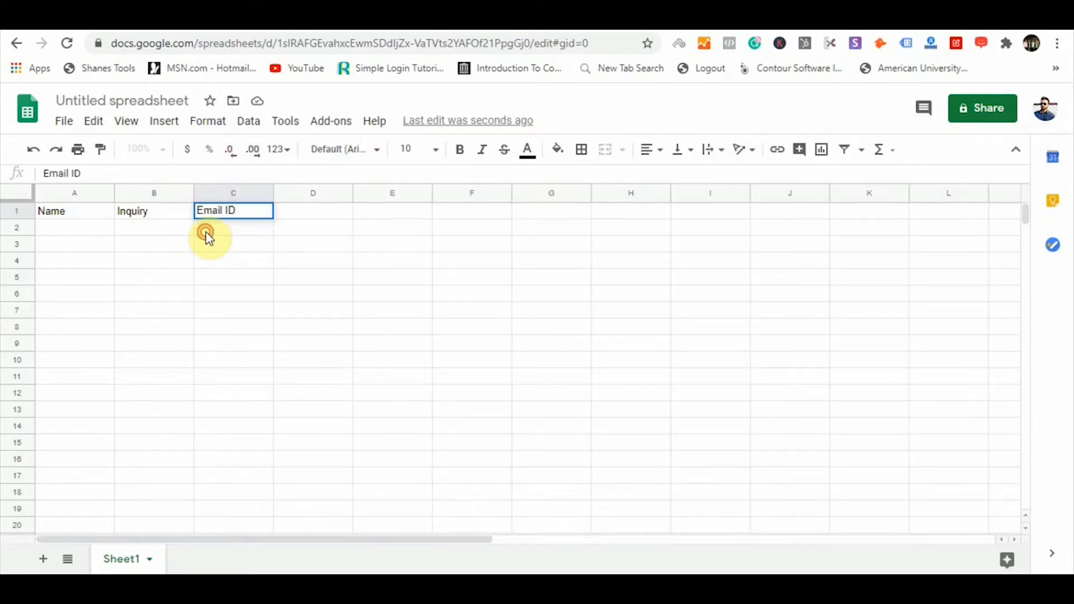
{"action": "key", "text": "ctrl+v"}
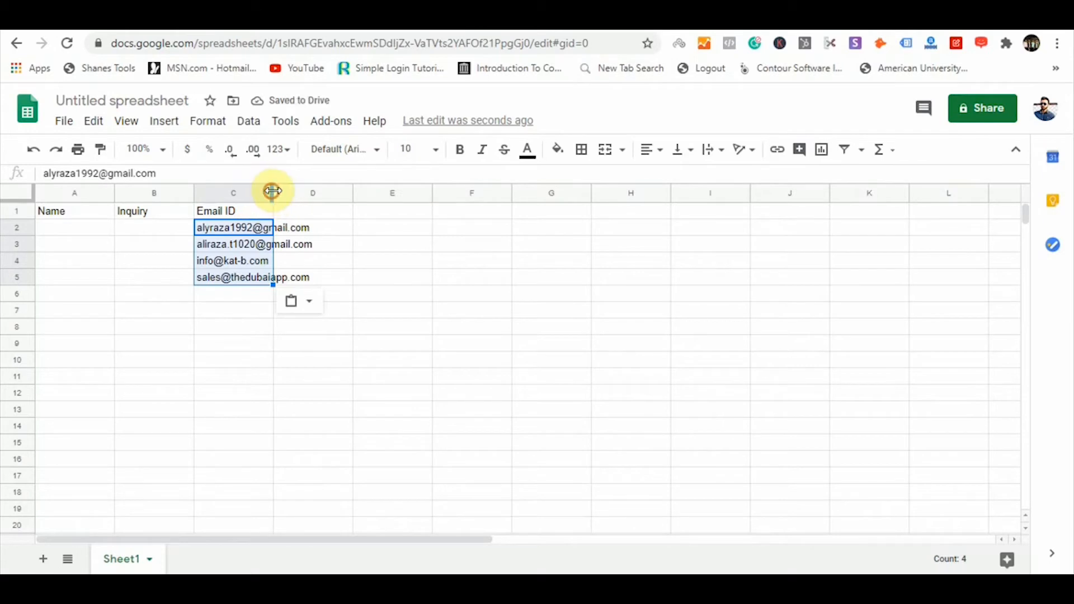
{"action": "double_click", "coordinate": [272, 193]}
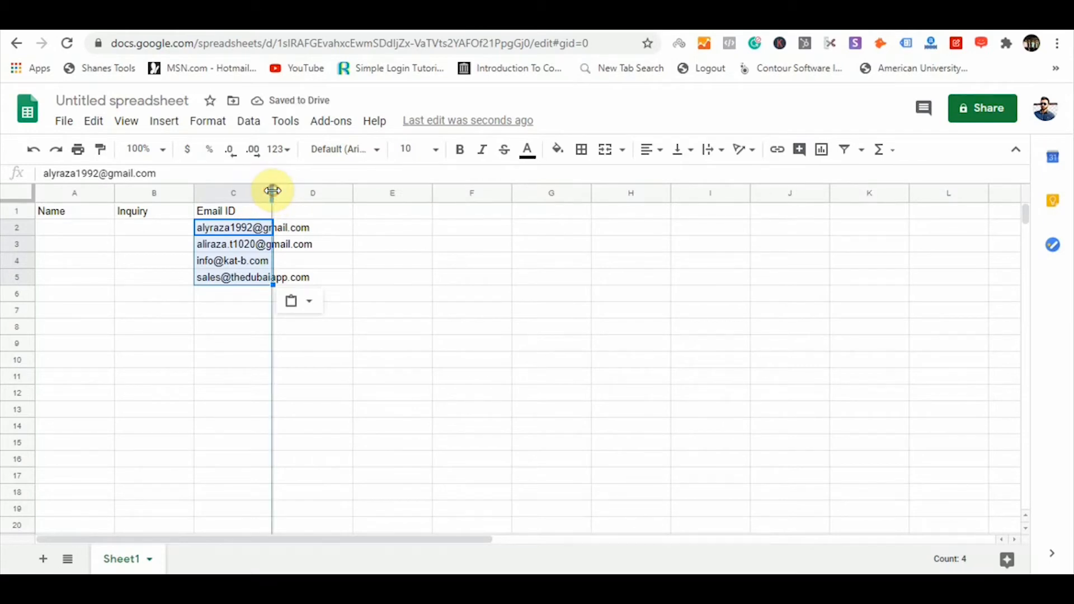
Copy the four contact names from the Notepad list into the Name column, starting in cell A2.
{"action": "left_click", "coordinate": [168, 224]}
{"action": "left_click", "coordinate": [70, 229]}
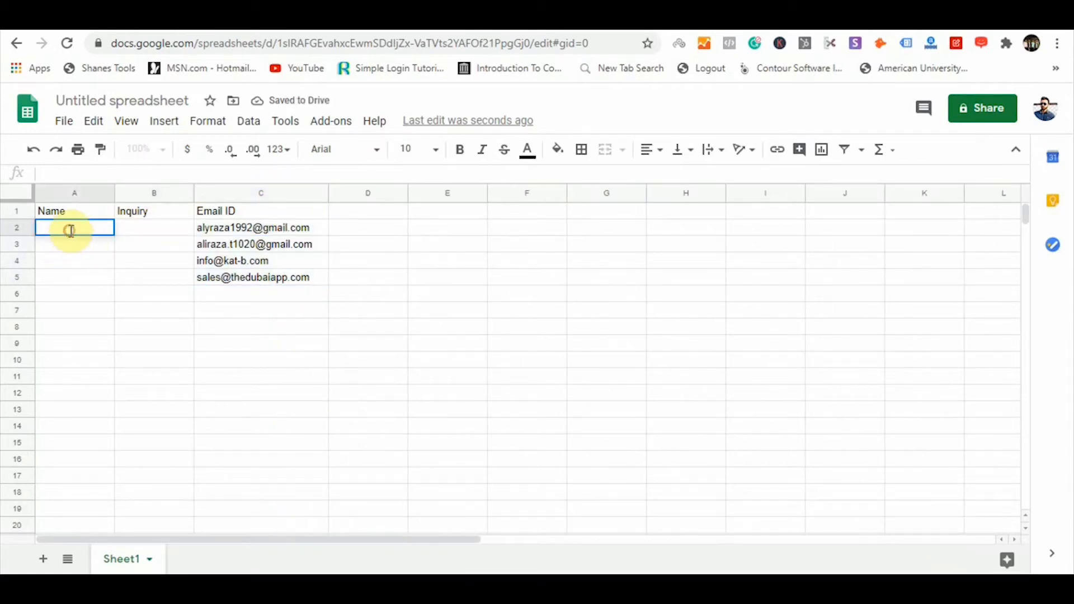
{"action": "left_click", "coordinate": [783, 586]}
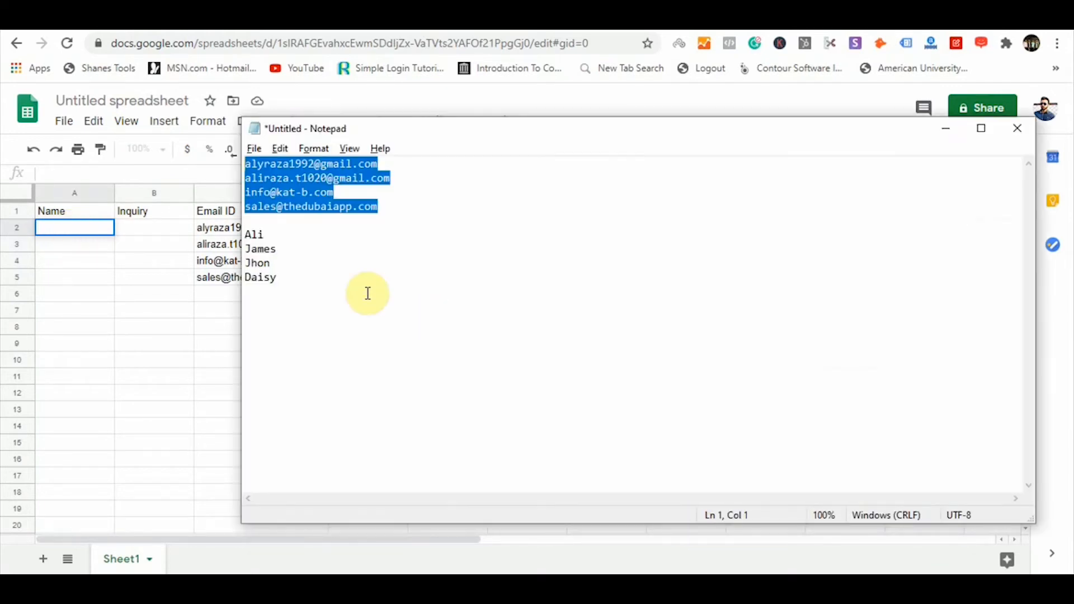
{"action": "left_click_drag", "start_coordinate": [299, 283], "coordinate": [237, 238]}
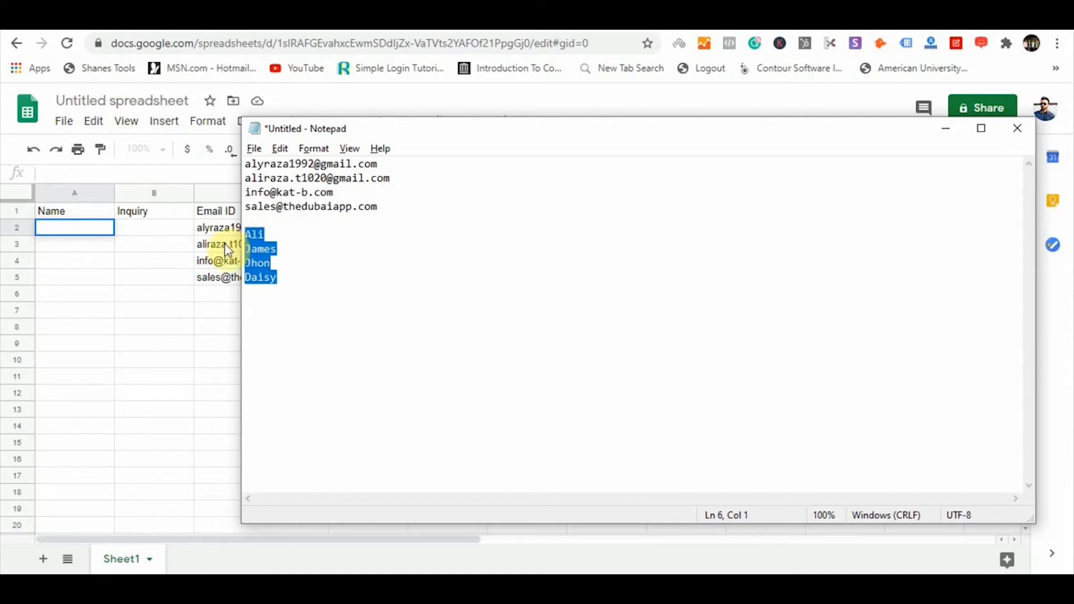
{"action": "left_click", "coordinate": [85, 227]}
{"action": "left_click", "coordinate": [77, 247]}
{"action": "left_click", "coordinate": [85, 215]}
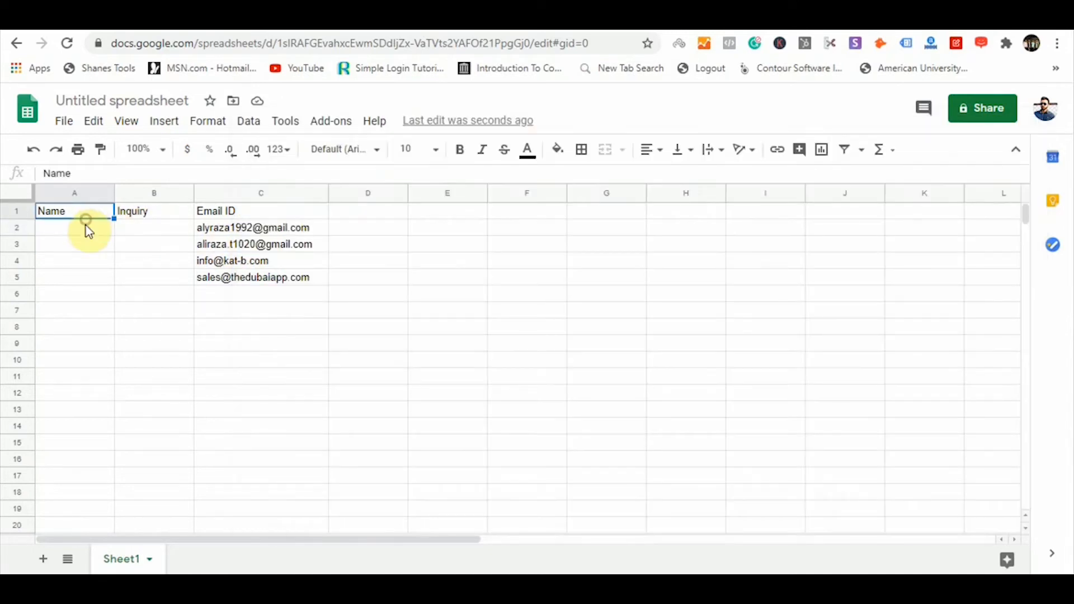
{"action": "left_click", "coordinate": [85, 227]}
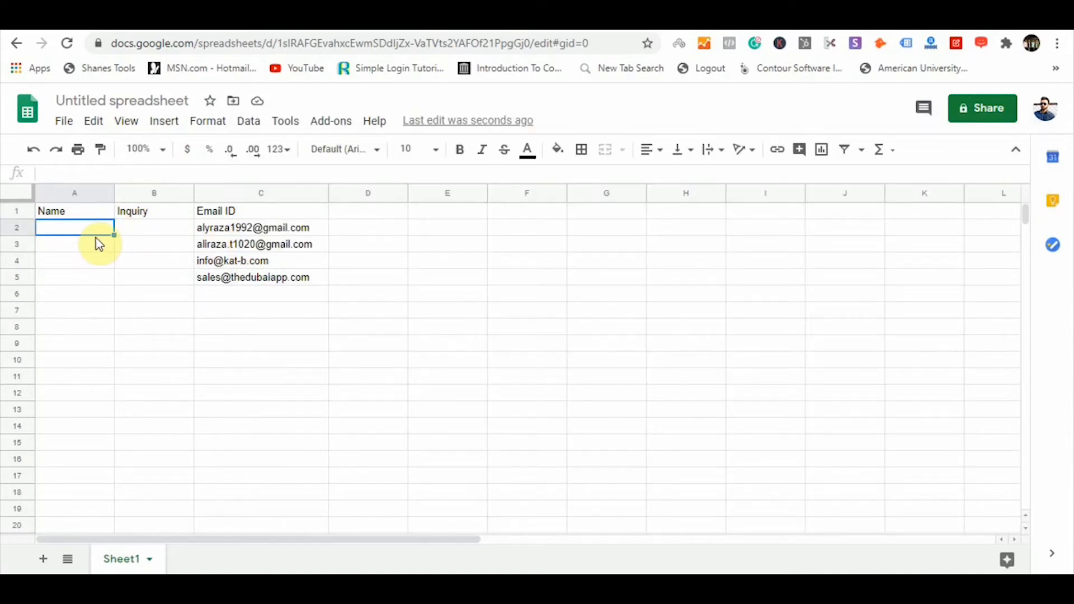
{"action": "key", "text": "ctrl+v"}
Enter "Sales Report" in cell B2 and fill it down to B5.
{"action": "left_click", "coordinate": [155, 232]}
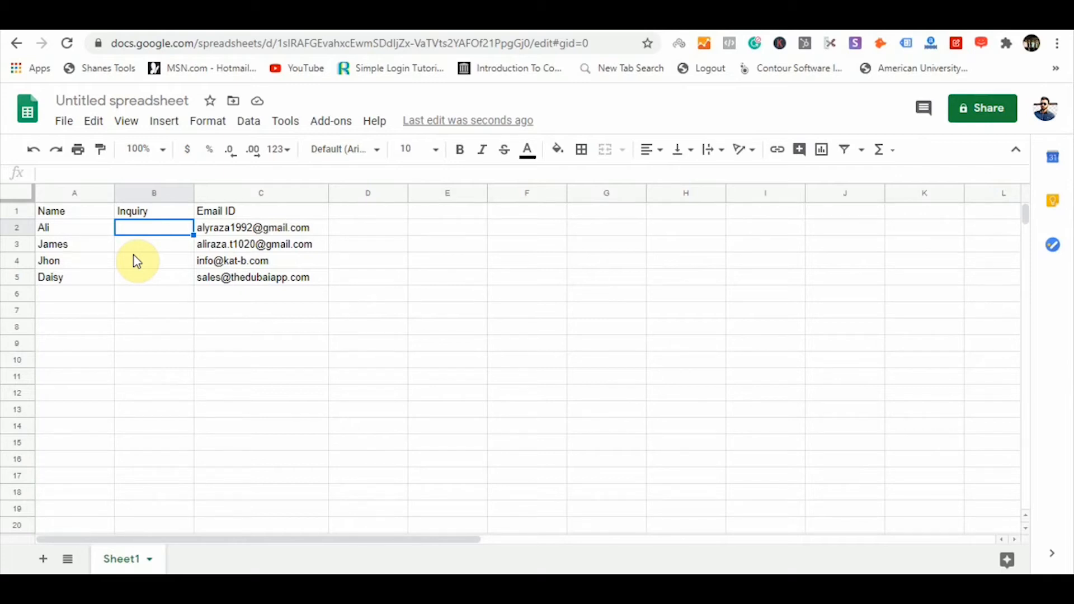
{"action": "type", "text": "Sales"}
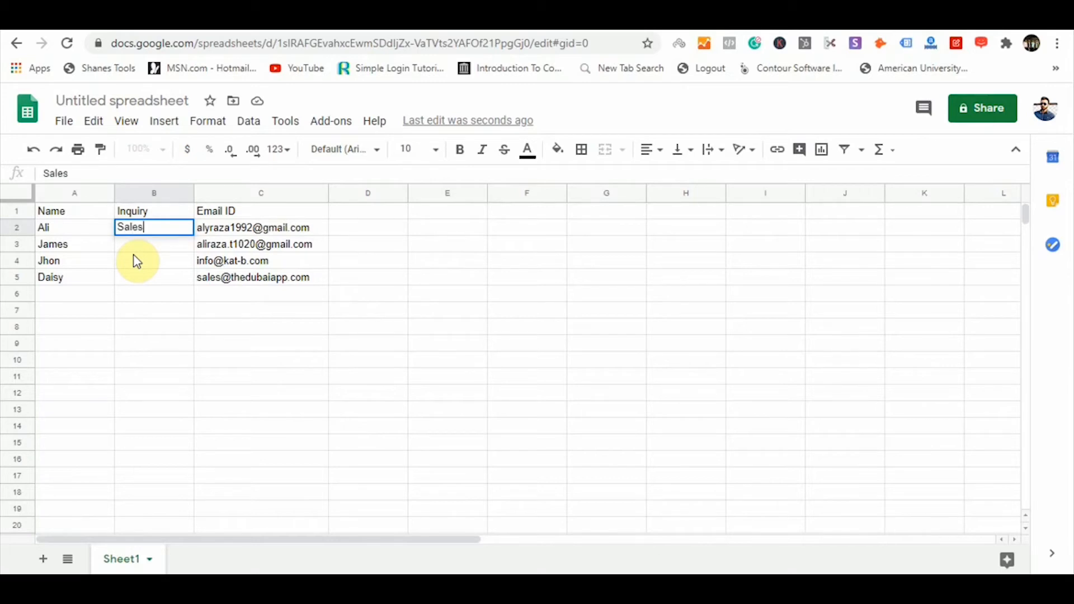
{"action": "type", "text": " Report"}
{"action": "key", "text": "Return"}
{"action": "left_click", "coordinate": [152, 232]}
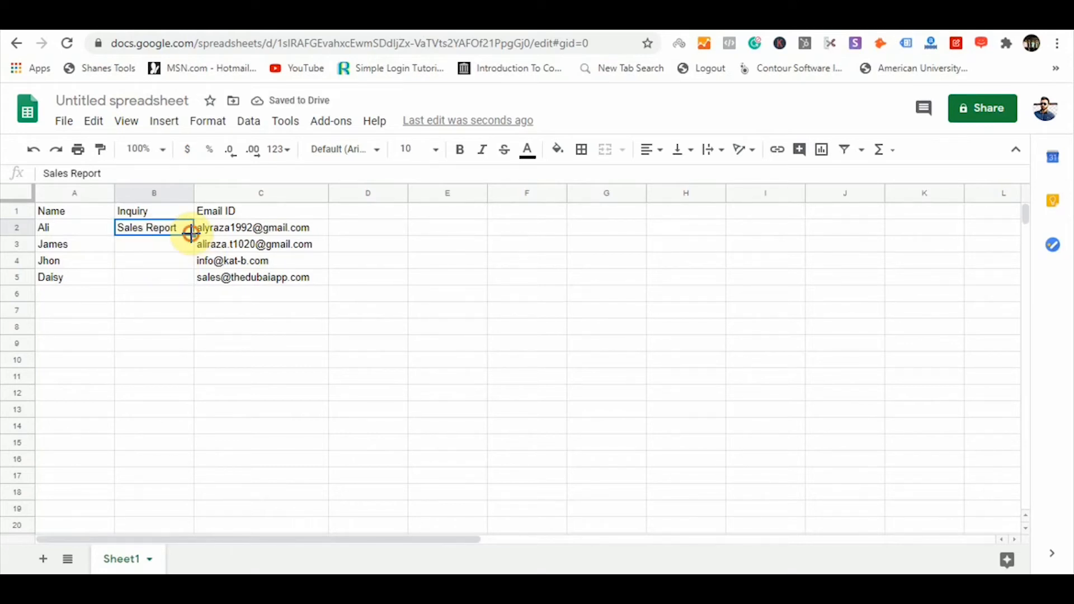
{"action": "left_click_drag", "start_coordinate": [191, 234], "coordinate": [191, 276]}
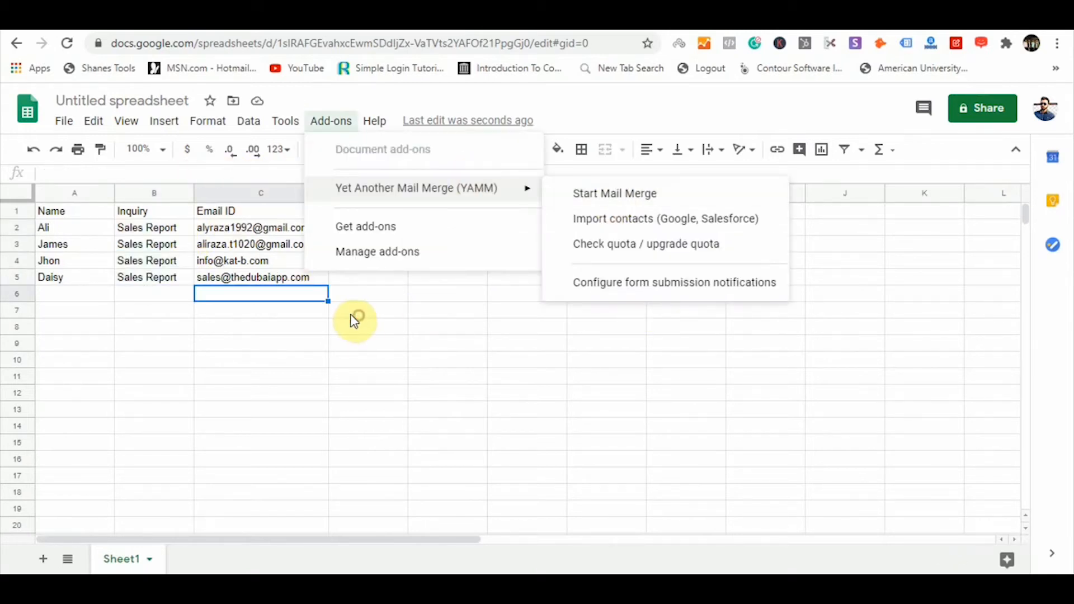
Start a Yet Another Mail Merge run with Email ID as the recipients column and continue past the plan overview.
{"action": "left_click", "coordinate": [353, 312]}
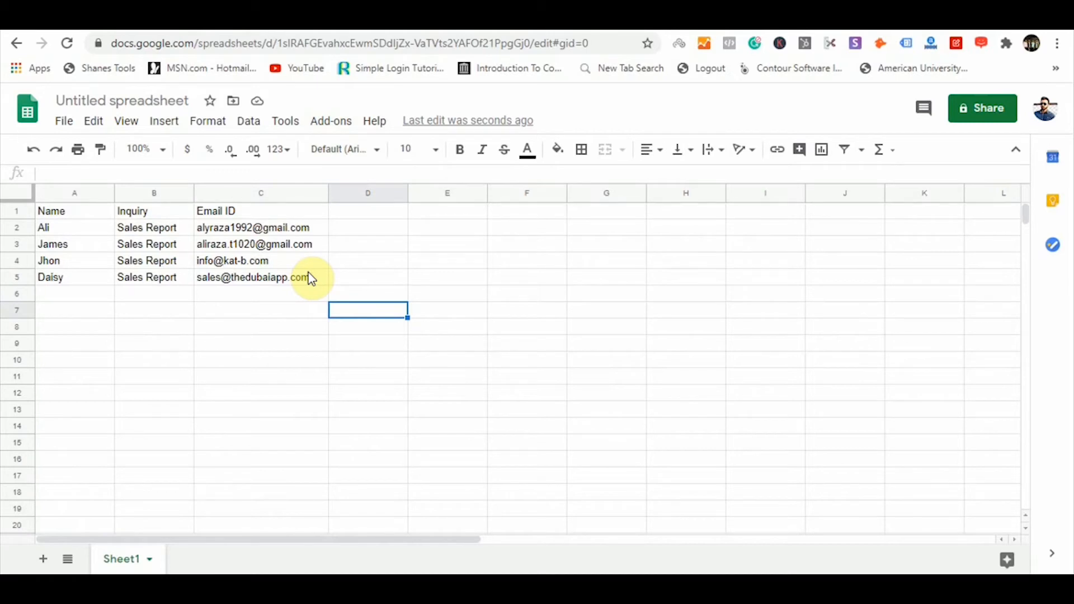
{"action": "left_click", "coordinate": [351, 124]}
{"action": "mouse_move", "coordinate": [411, 200]}
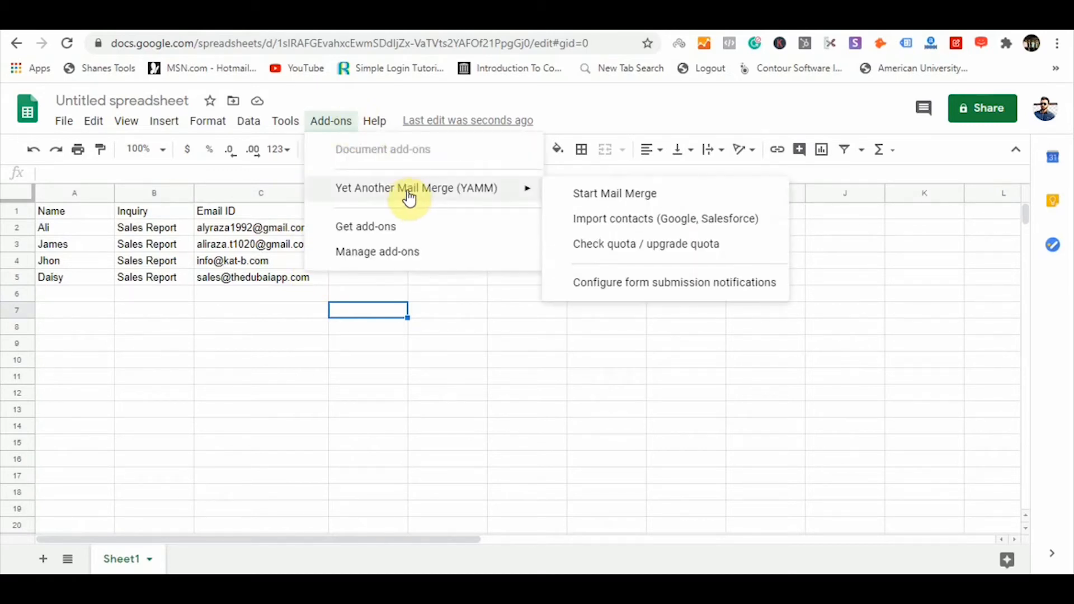
{"action": "left_click", "coordinate": [593, 197]}
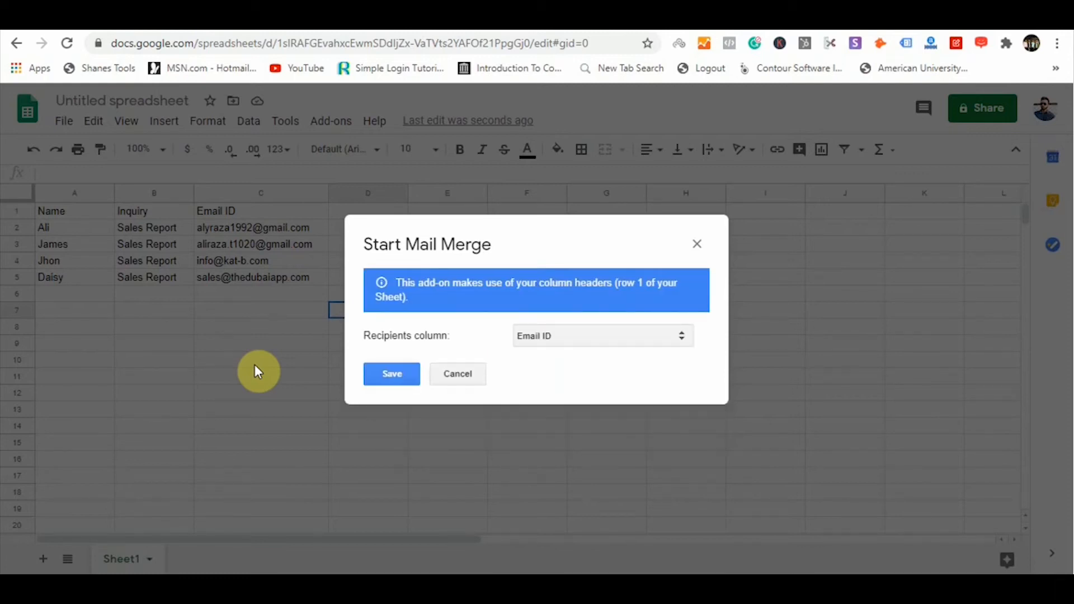
{"action": "left_click", "coordinate": [398, 376]}
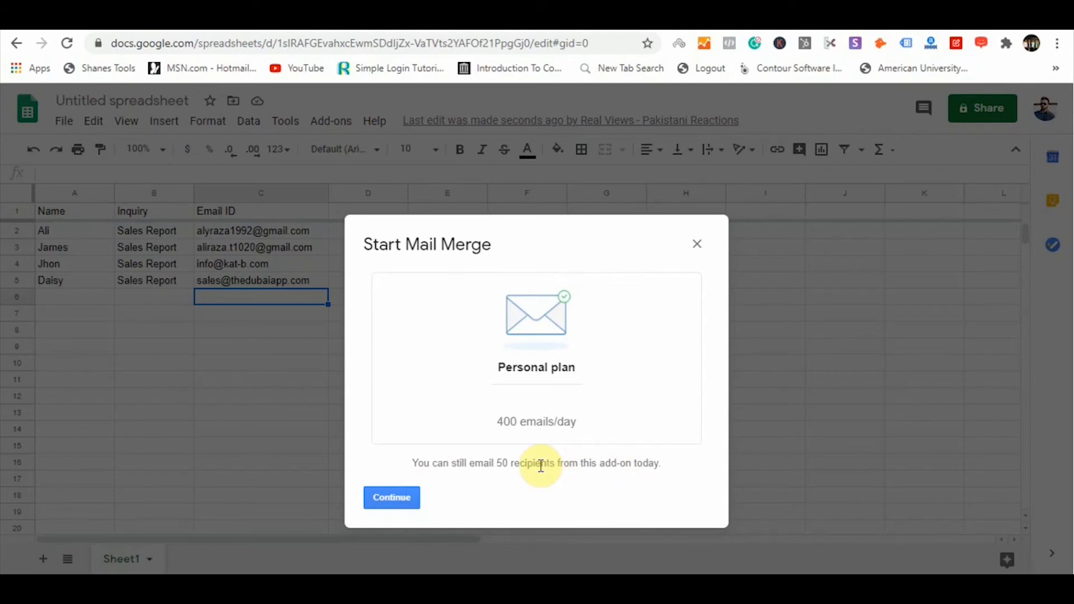
{"action": "left_click", "coordinate": [398, 497]}
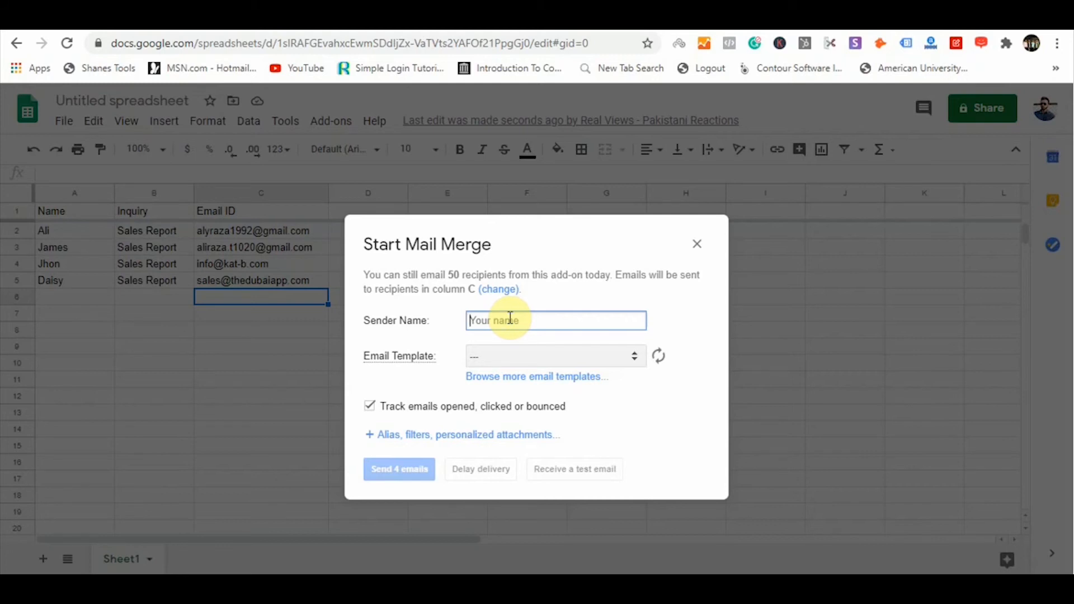
Send the 4 emails with the "Business <<Inquiry>>" draft as template and the sender's name, CEO title and company site as sender name.
{"action": "type", "text": "Ali Raza - CEO - Theduabaiapp.c"}
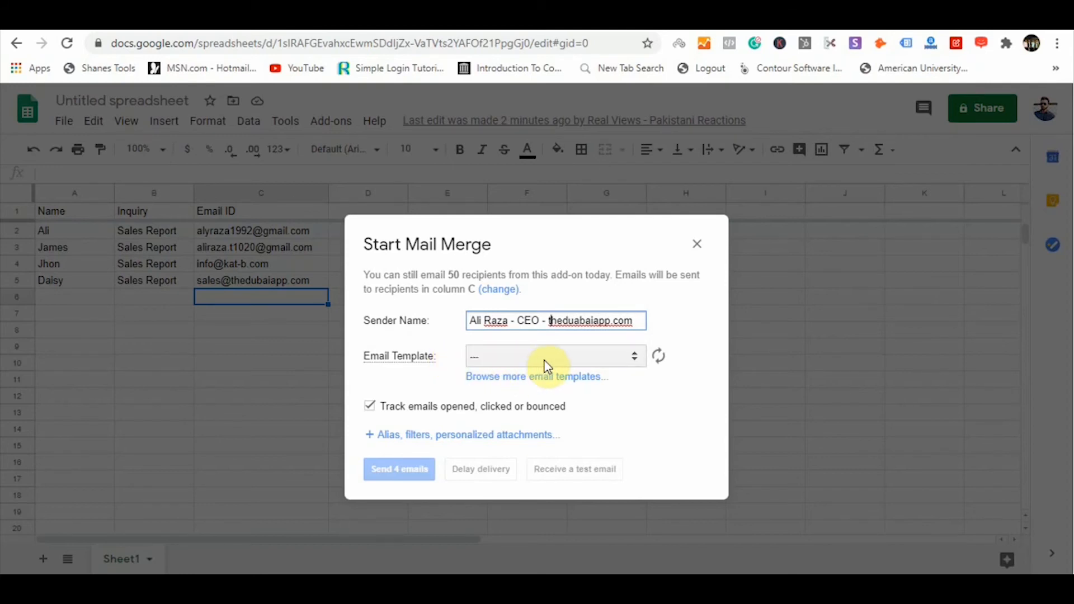
{"action": "left_click", "coordinate": [547, 361]}
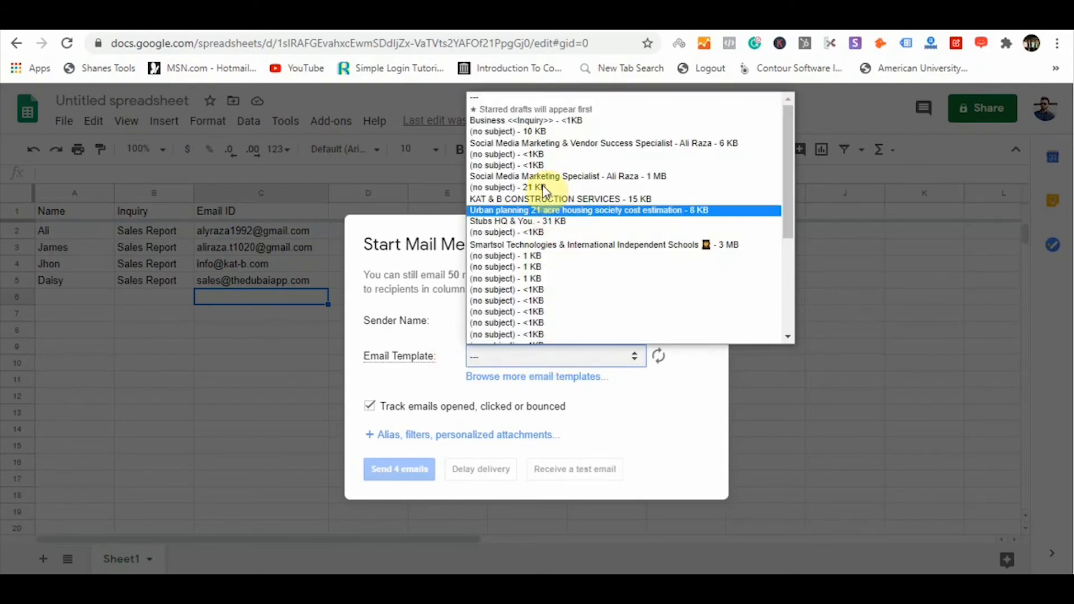
{"action": "left_click", "coordinate": [577, 121]}
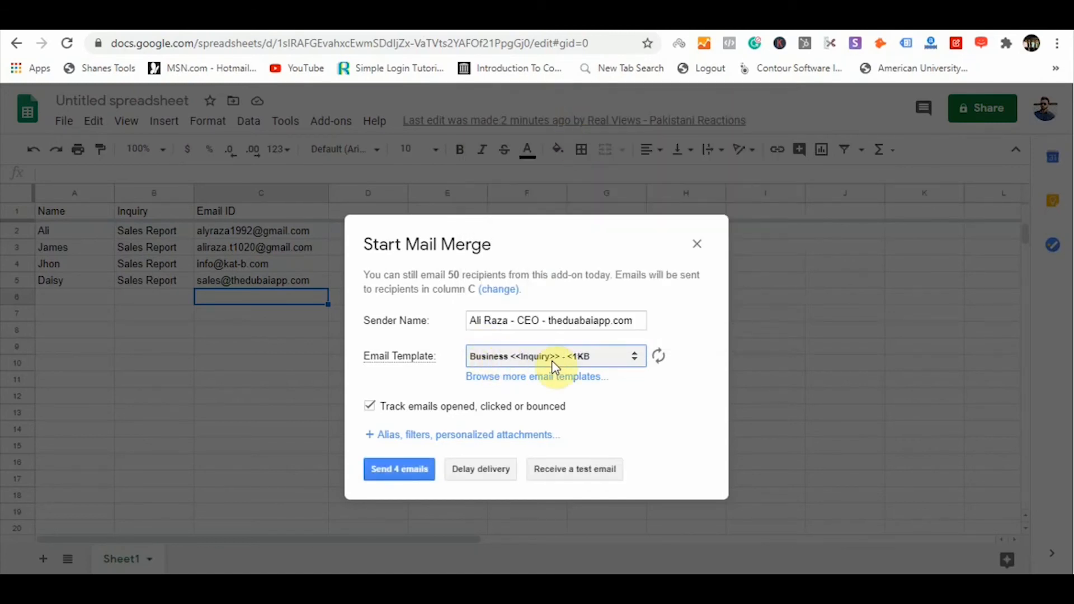
{"action": "left_click", "coordinate": [403, 475]}
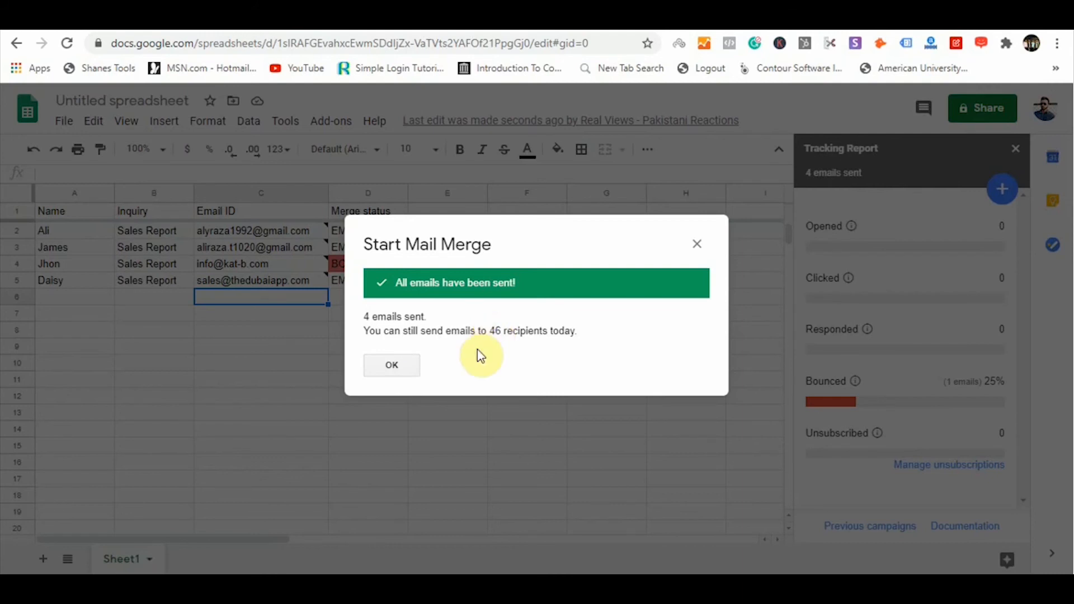
{"action": "left_click", "coordinate": [390, 370]}
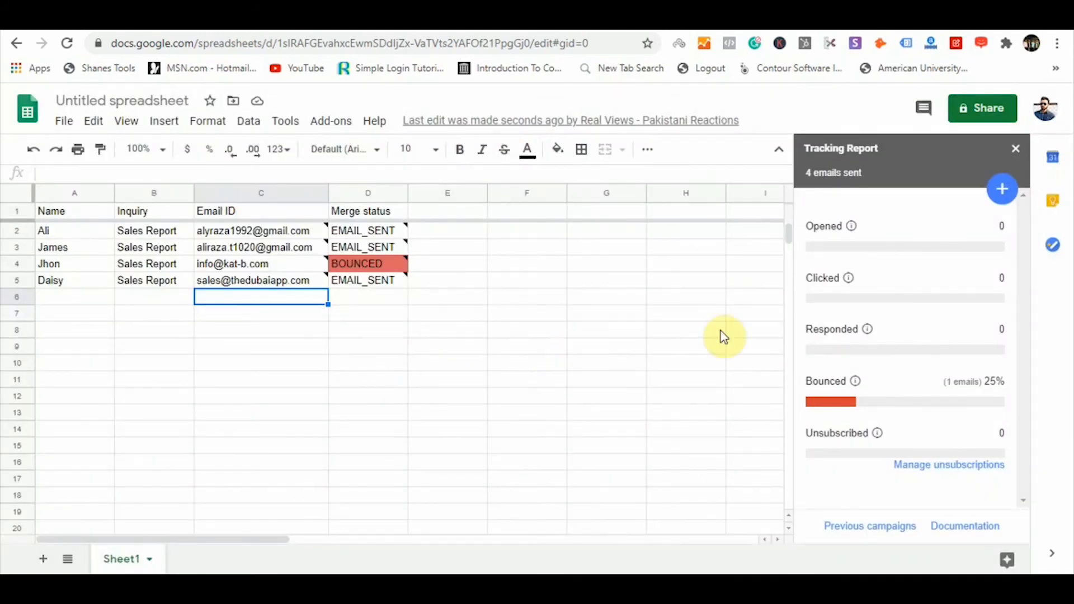
Append ".pk" to the bounced email address in cell C4 and widen the Merge status column.
{"action": "mouse_move", "coordinate": [366, 272]}
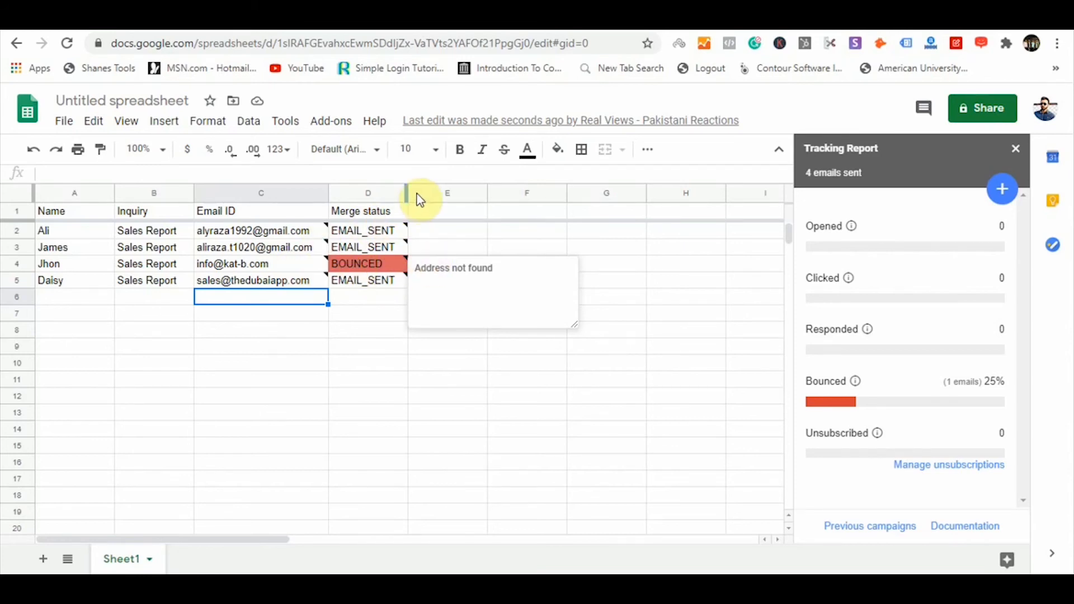
{"action": "left_click", "coordinate": [285, 265]}
{"action": "double_click", "coordinate": [281, 263]}
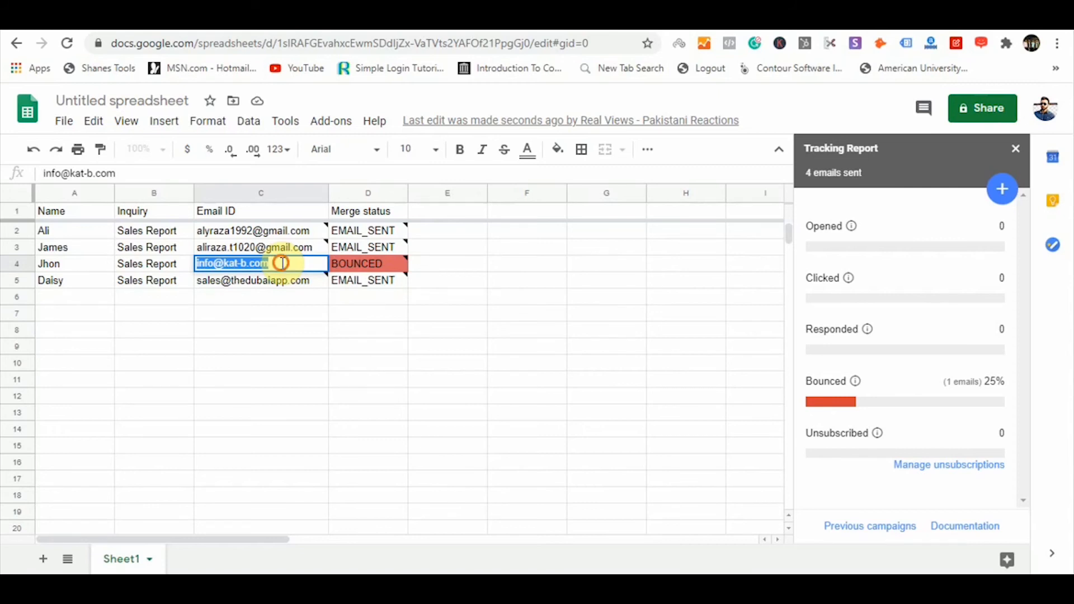
{"action": "left_click", "coordinate": [283, 263]}
{"action": "type", "text": ".pk"}
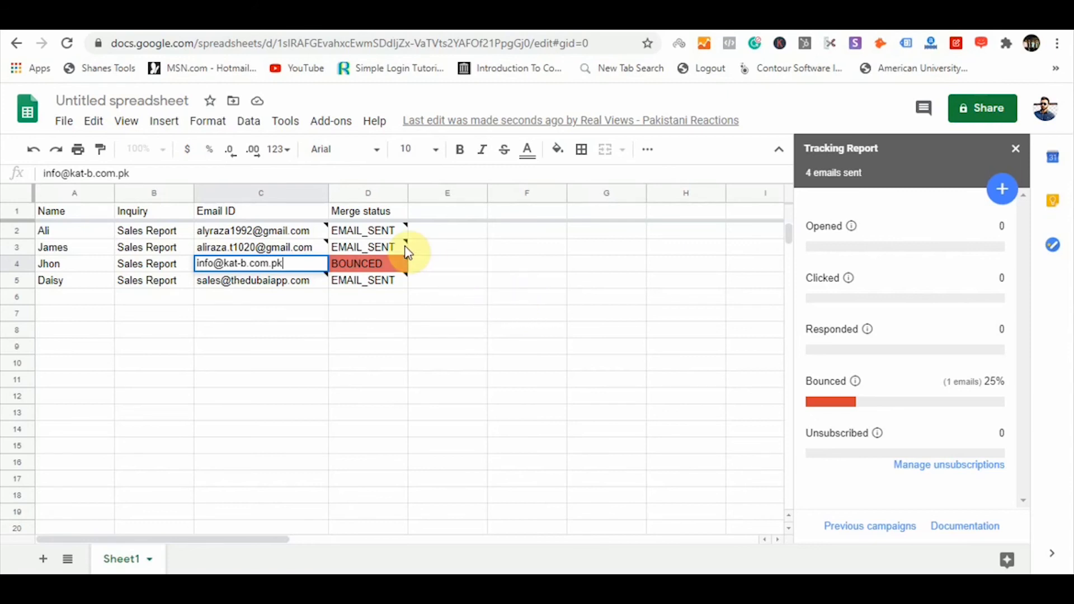
{"action": "left_click_drag", "start_coordinate": [407, 197], "coordinate": [431, 196]}
{"action": "mouse_move", "coordinate": [364, 246]}
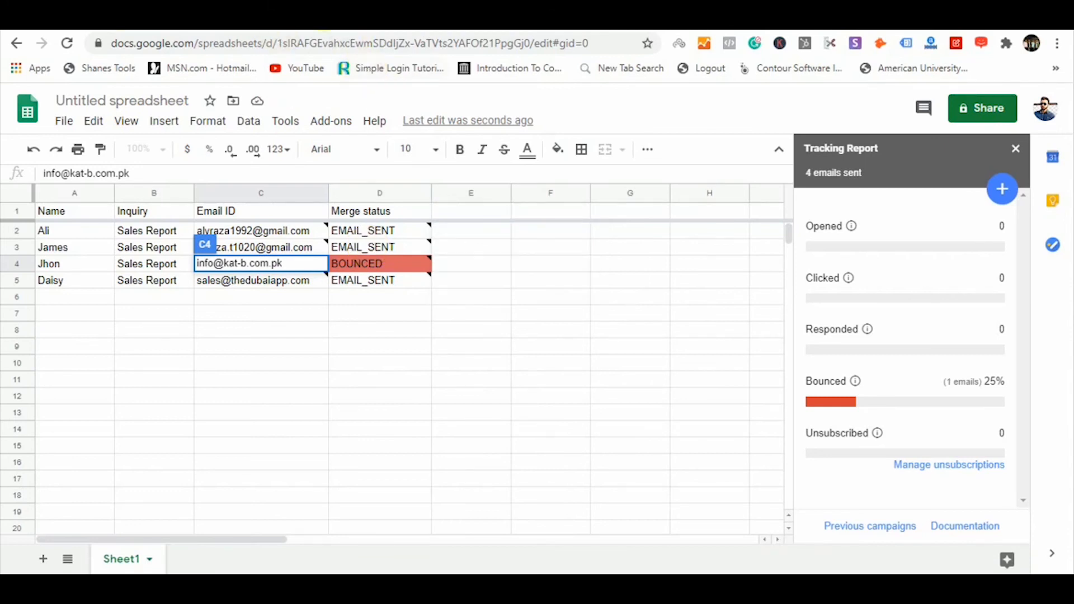
Switch to the Gmail inbox, reload it and open the received "Business Sales Report" email to check its personalised text.
{"action": "left_click", "coordinate": [321, 22]}
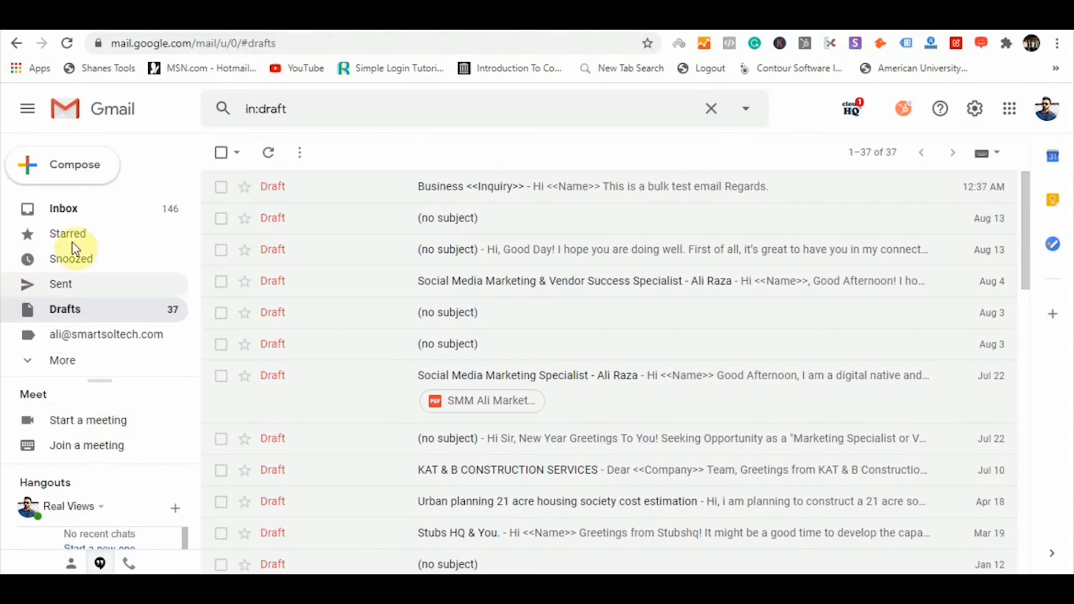
{"action": "left_click", "coordinate": [86, 213]}
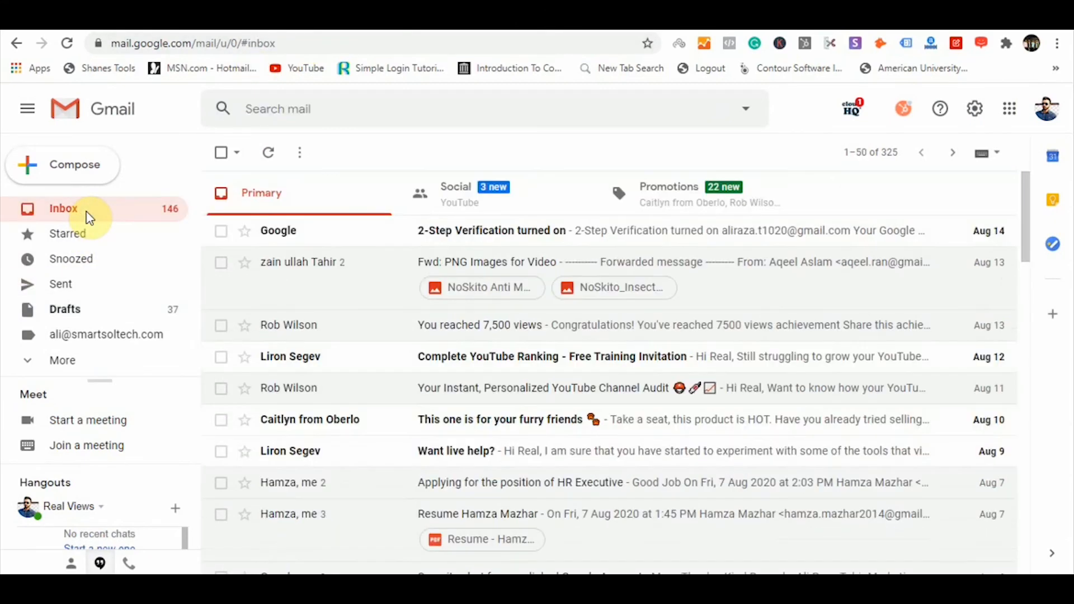
{"action": "left_click", "coordinate": [70, 43]}
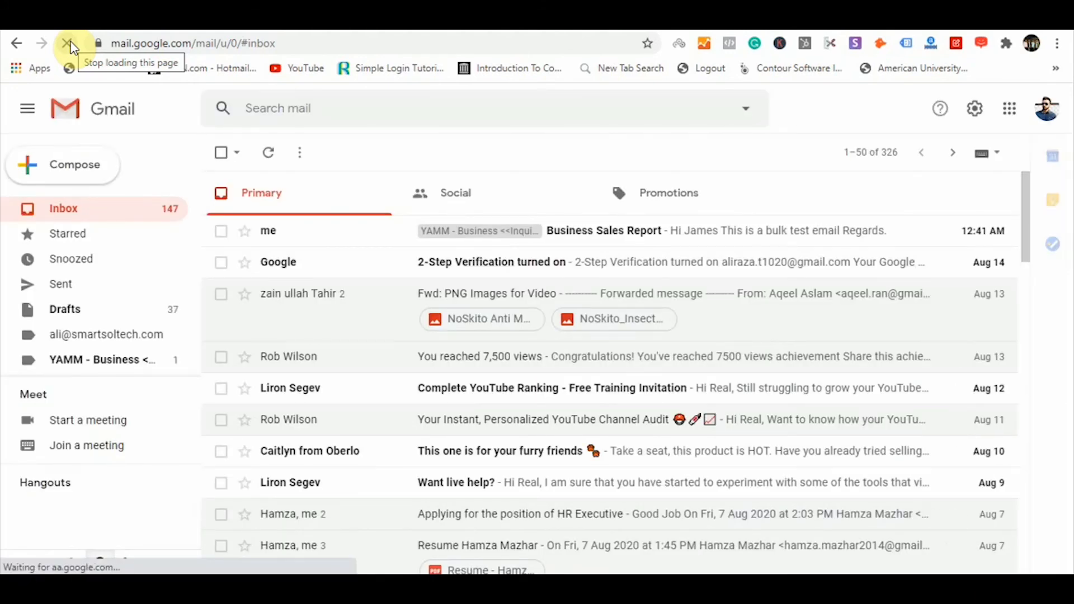
{"action": "left_click", "coordinate": [309, 232]}
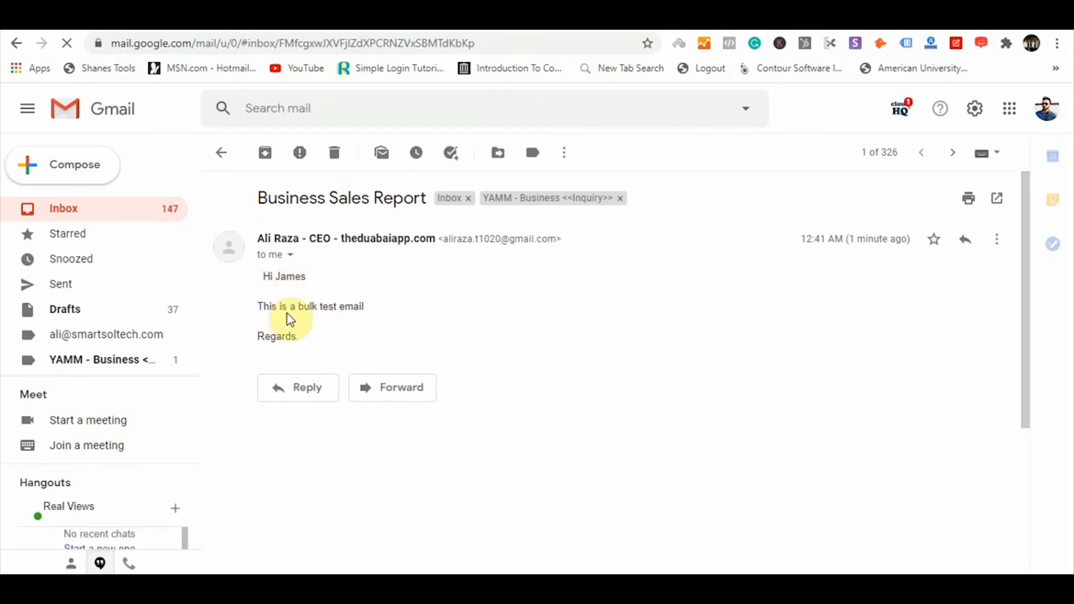
{"action": "left_click_drag", "start_coordinate": [297, 337], "coordinate": [254, 255]}
{"action": "left_click", "coordinate": [416, 308]}
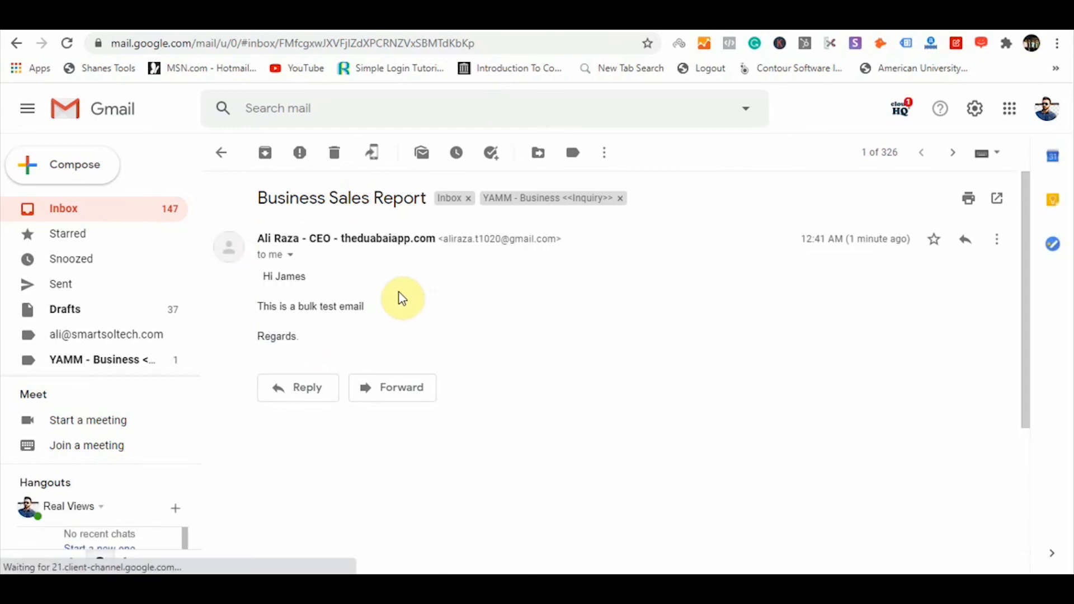